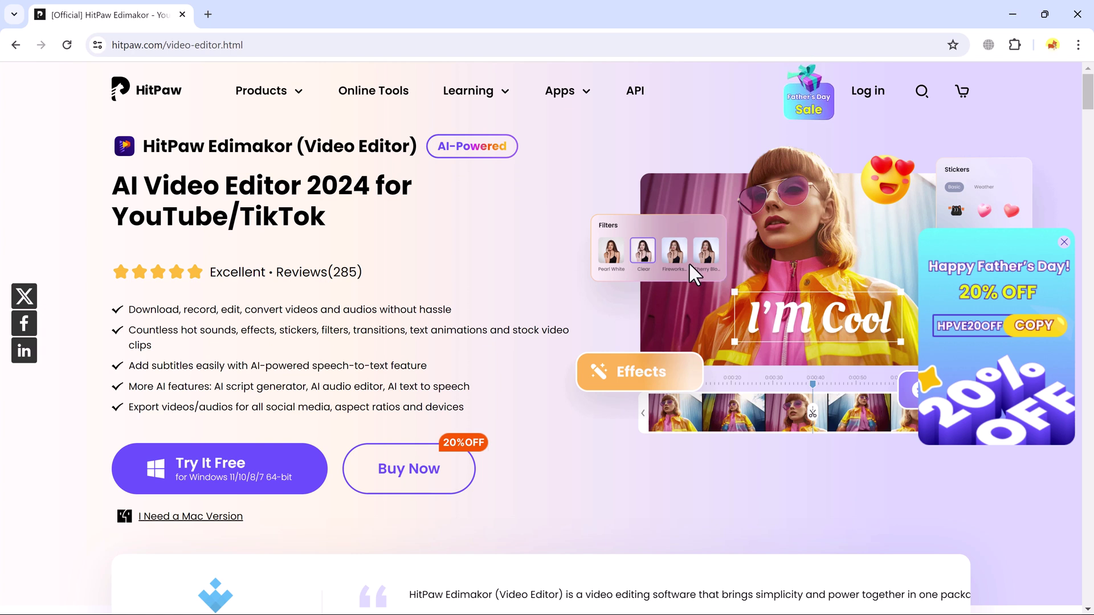
Scroll the home screen, then start a new project from the Create a video banner
scroll(494, 313, "down", 4)
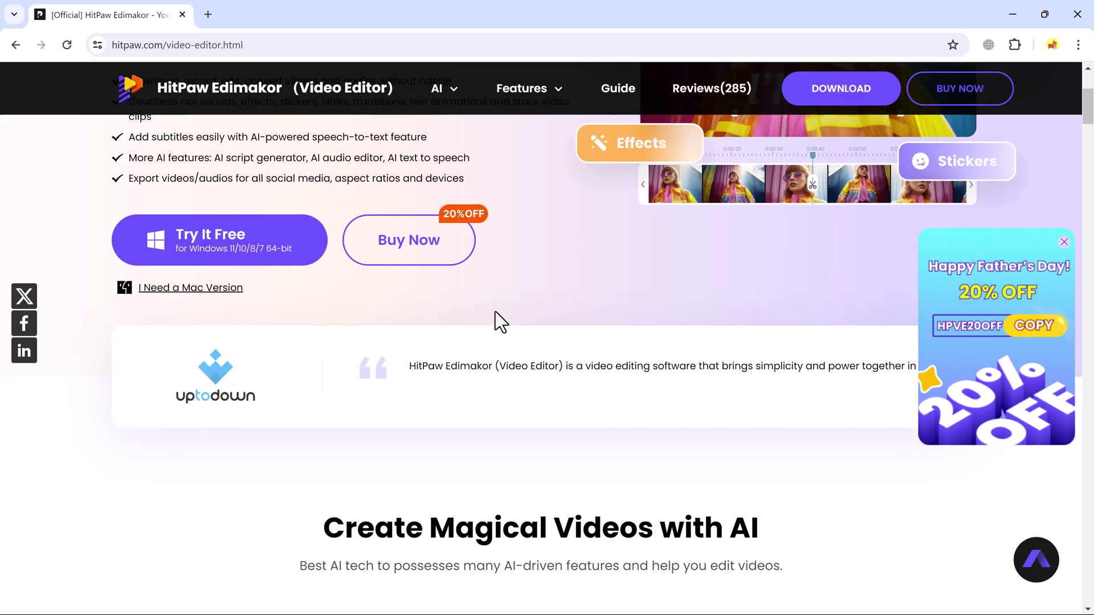
scroll(494, 313, "down", 5)
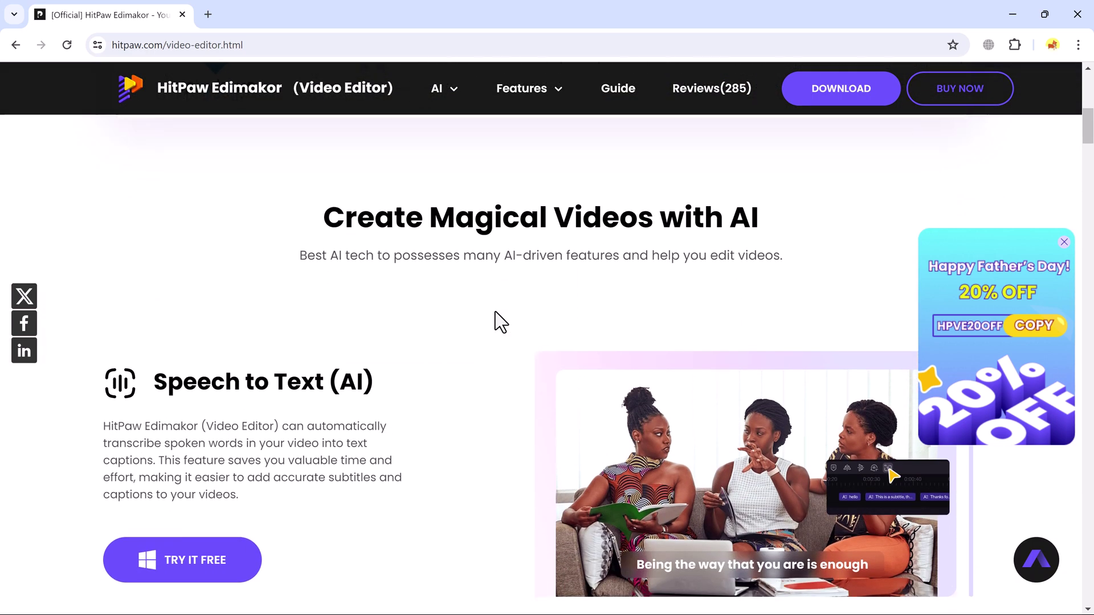
scroll(495, 312, "down", 1)
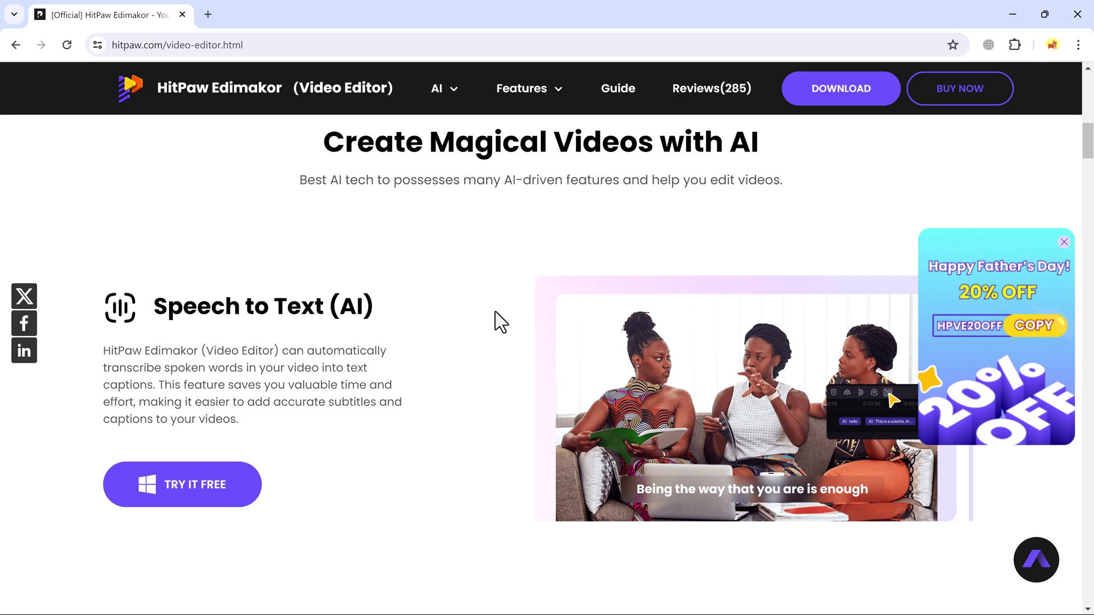
scroll(494, 313, "down", 2)
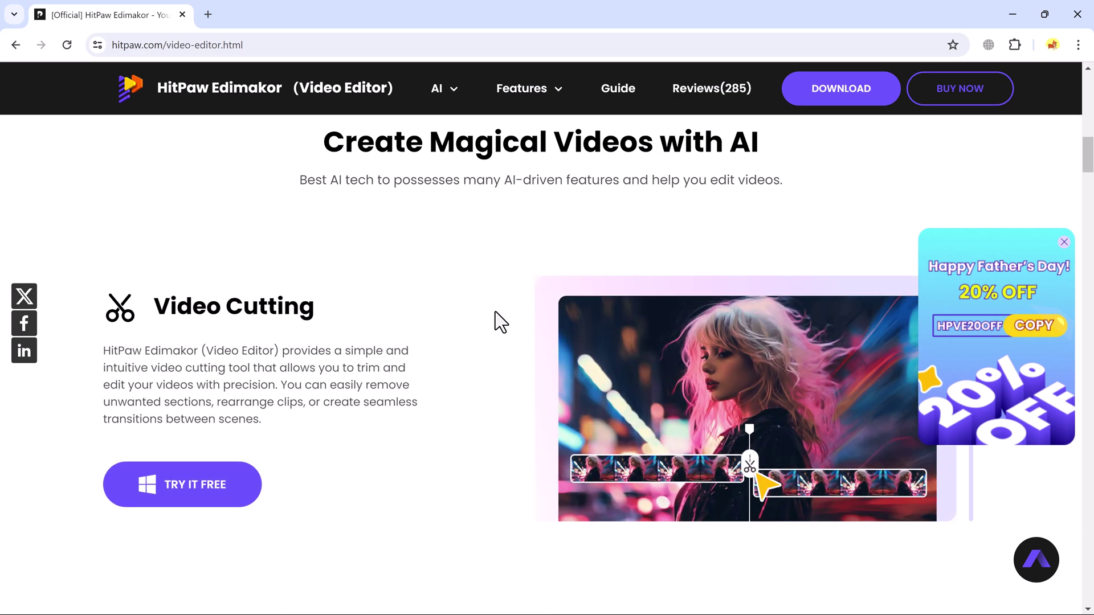
scroll(495, 312, "down", 1)
scroll(495, 312, "down", 1)
scroll(494, 313, "down", 2)
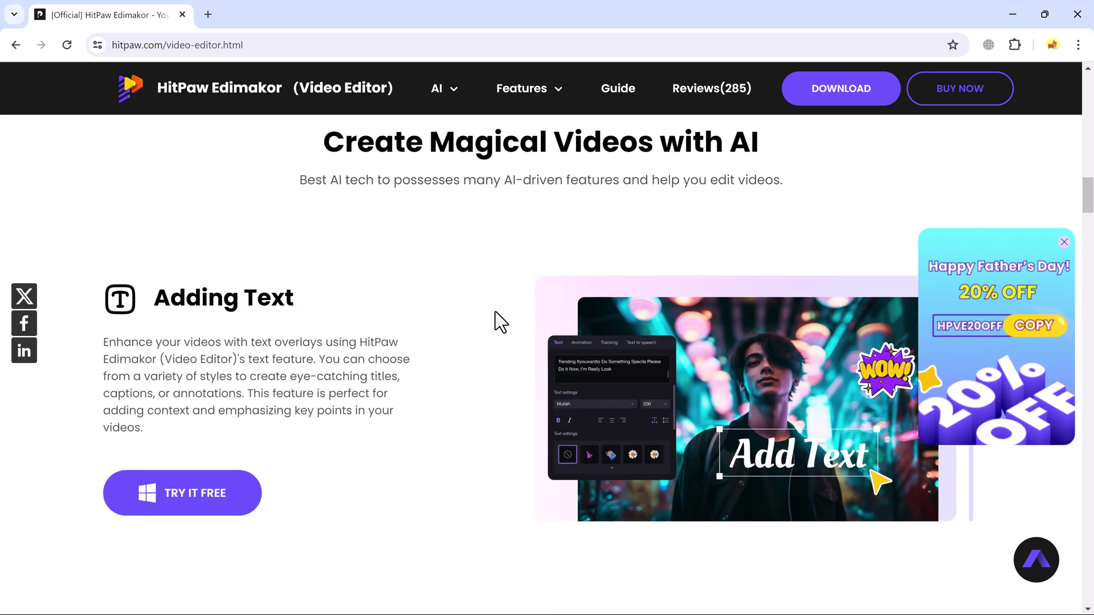
scroll(494, 312, "down", 2)
scroll(495, 312, "down", 2)
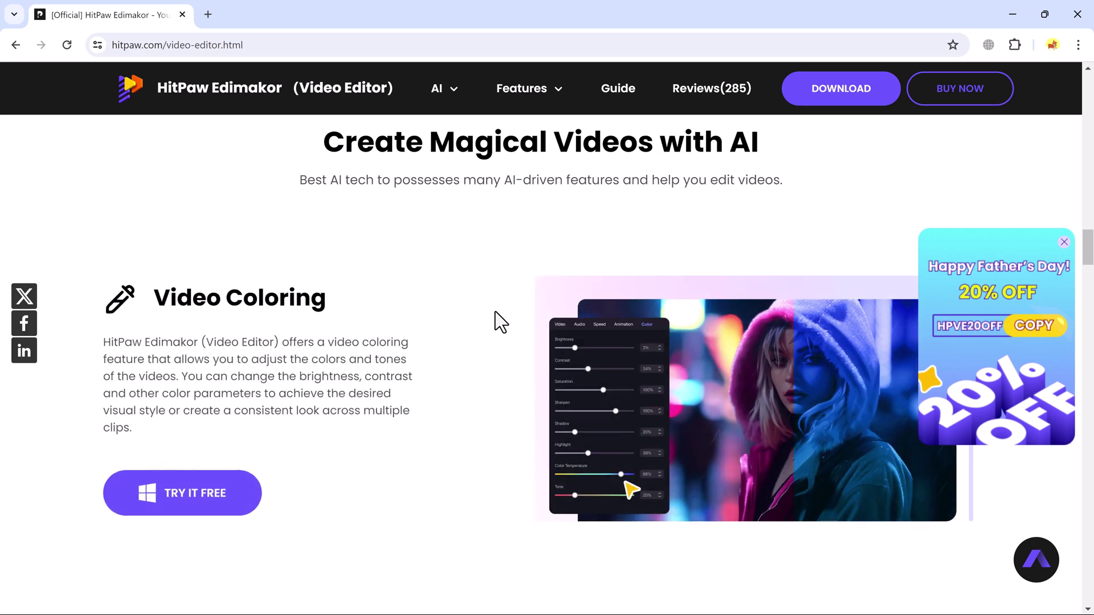
scroll(495, 312, "down", 2)
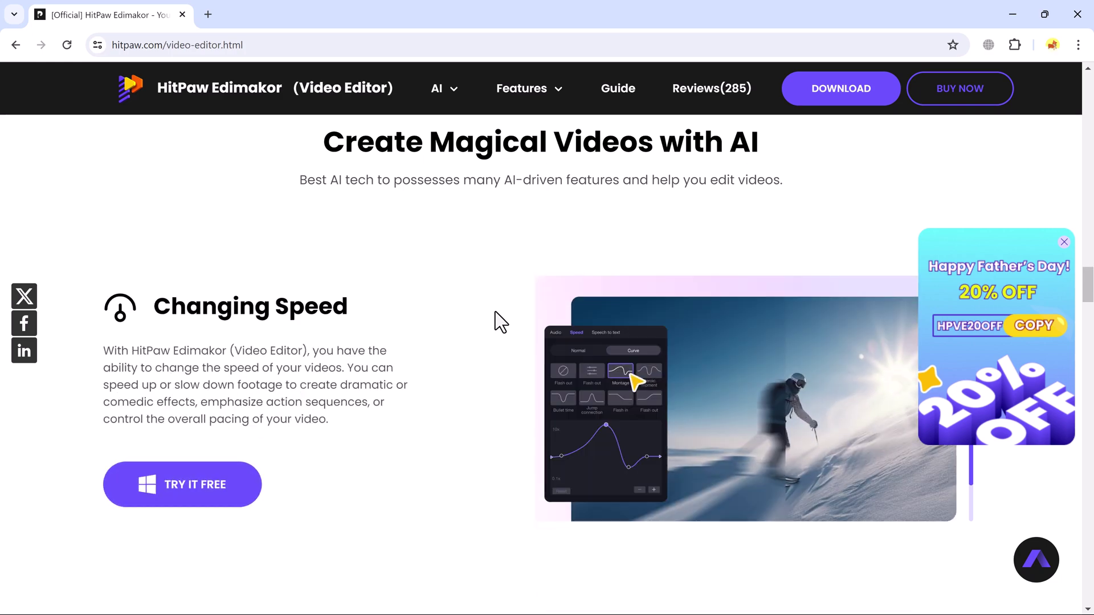
scroll(494, 312, "down", 2)
scroll(494, 312, "down", 10)
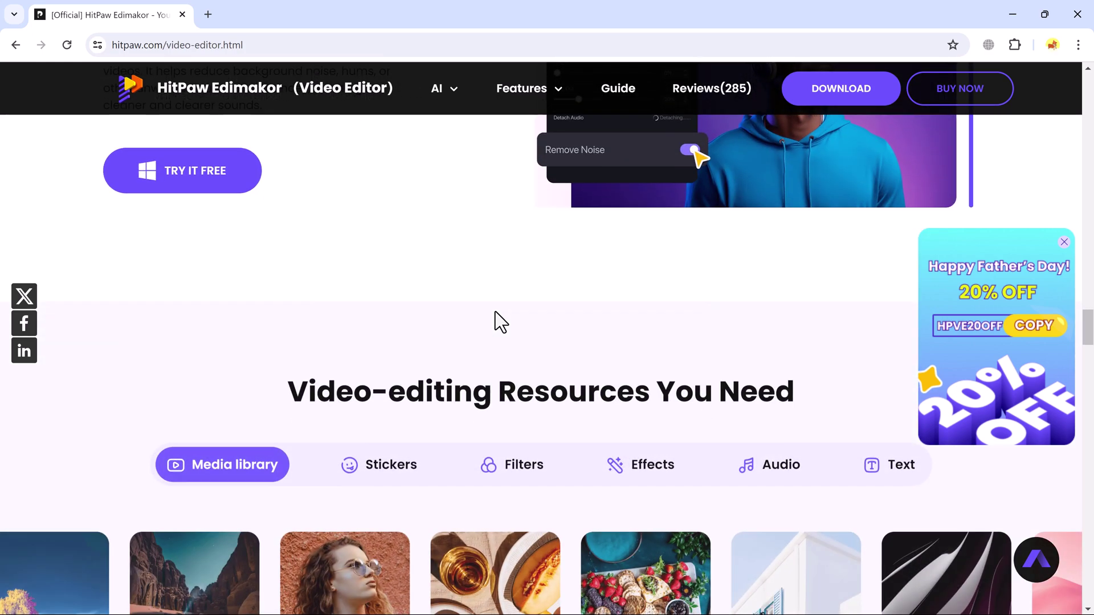
scroll(494, 312, "down", 3)
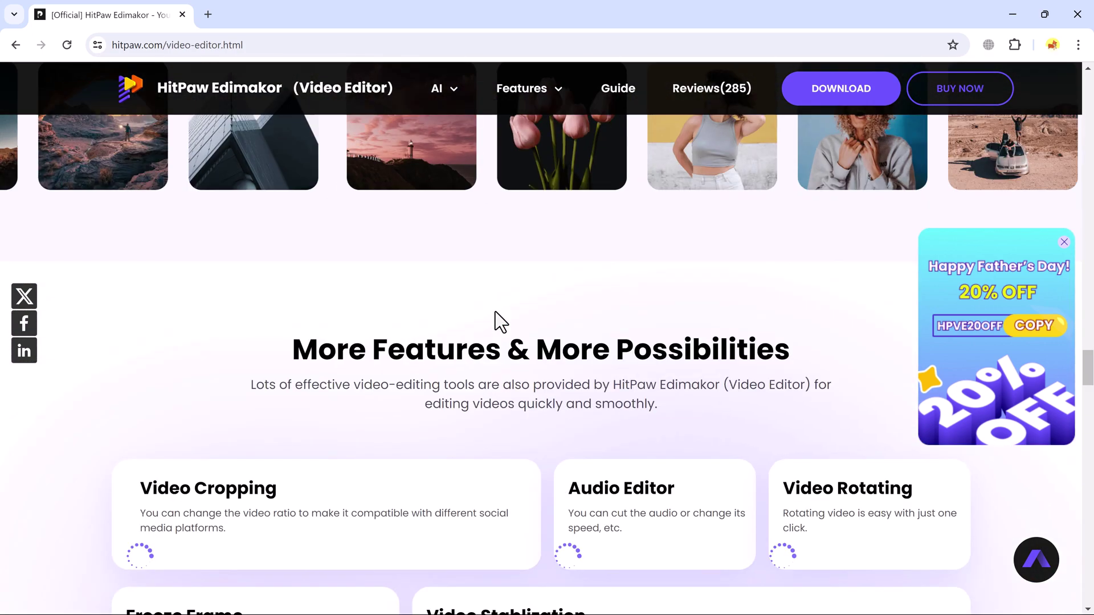
scroll(495, 312, "up", 8)
scroll(495, 312, "up", 5)
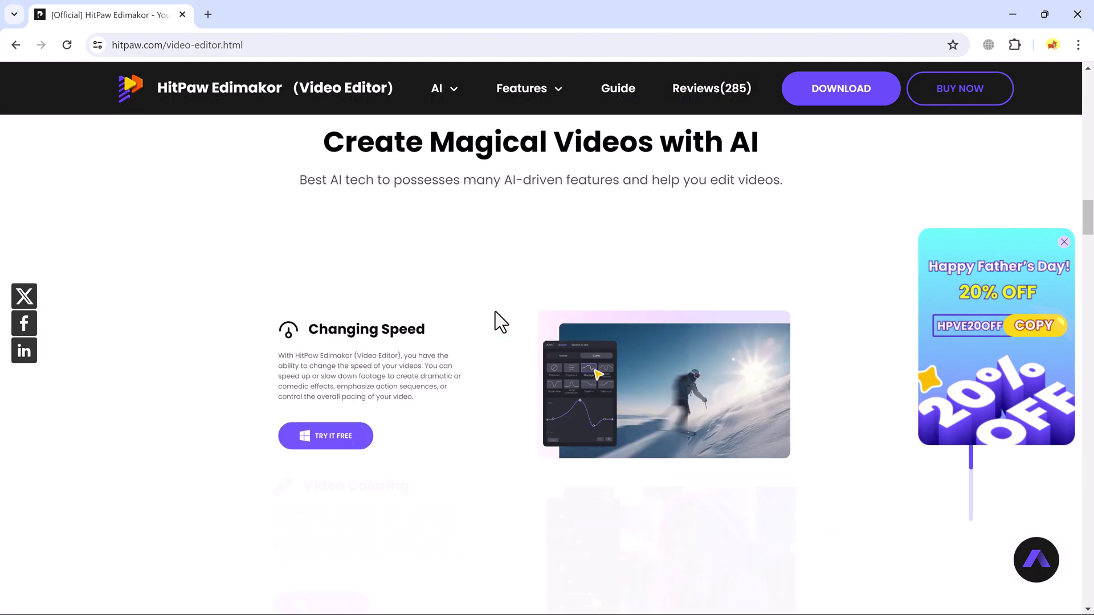
scroll(494, 312, "up", 2)
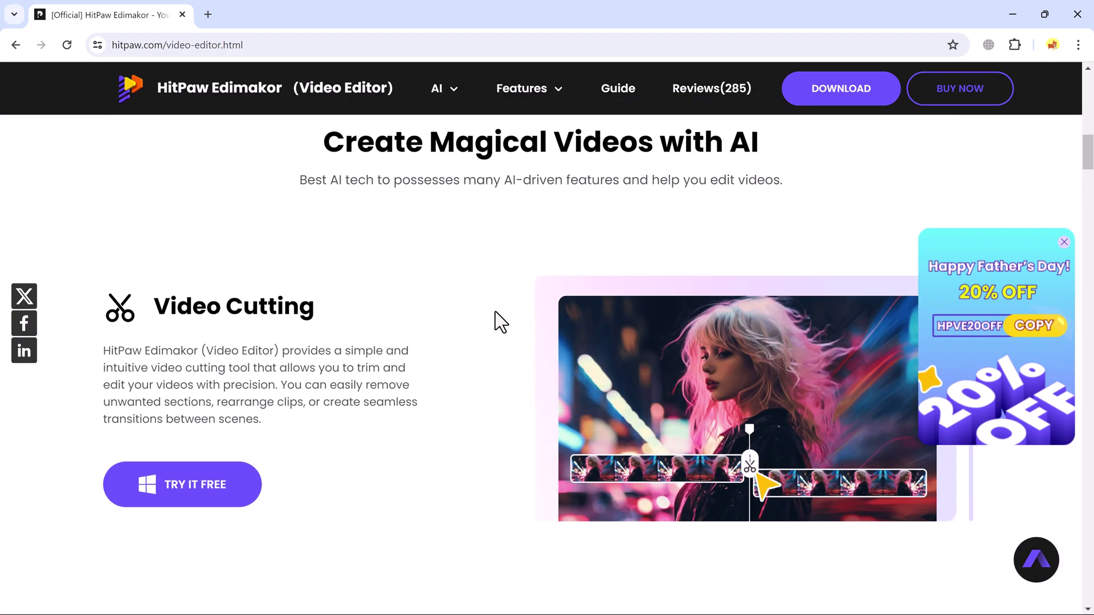
scroll(495, 312, "up", 10)
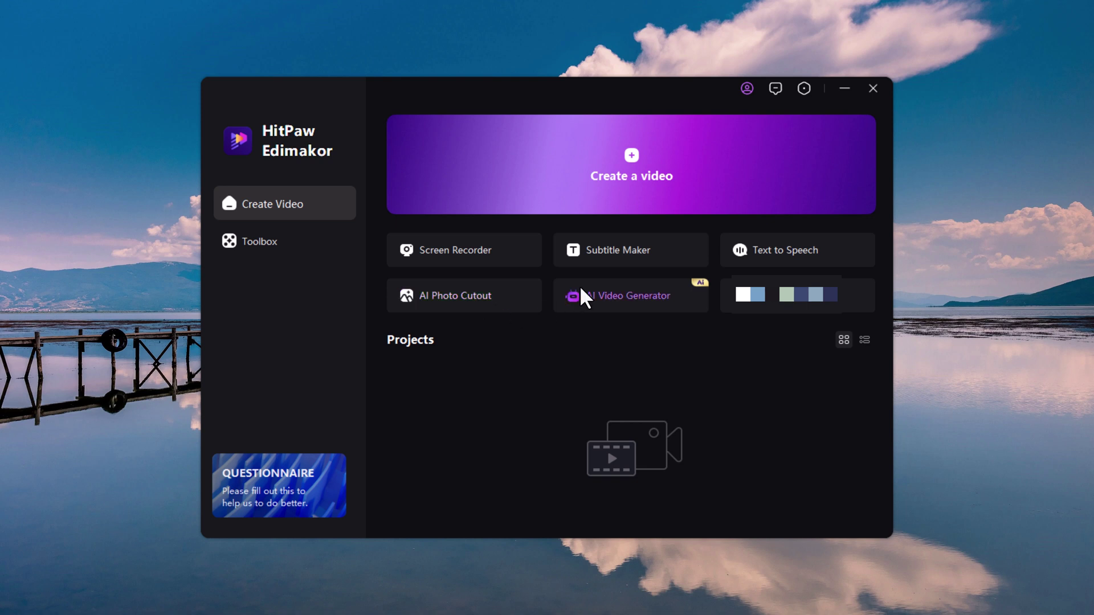
left_click(630, 184)
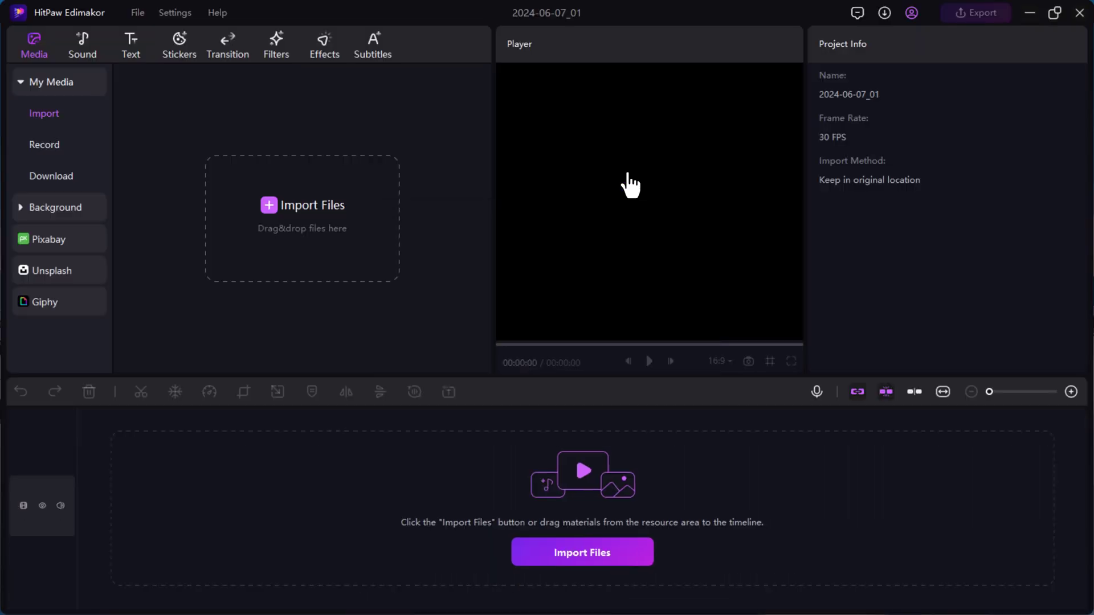
Import 3252126-uhd_3840_2160_25fps.mp4 from Downloads and add it to the timeline
left_click(302, 211)
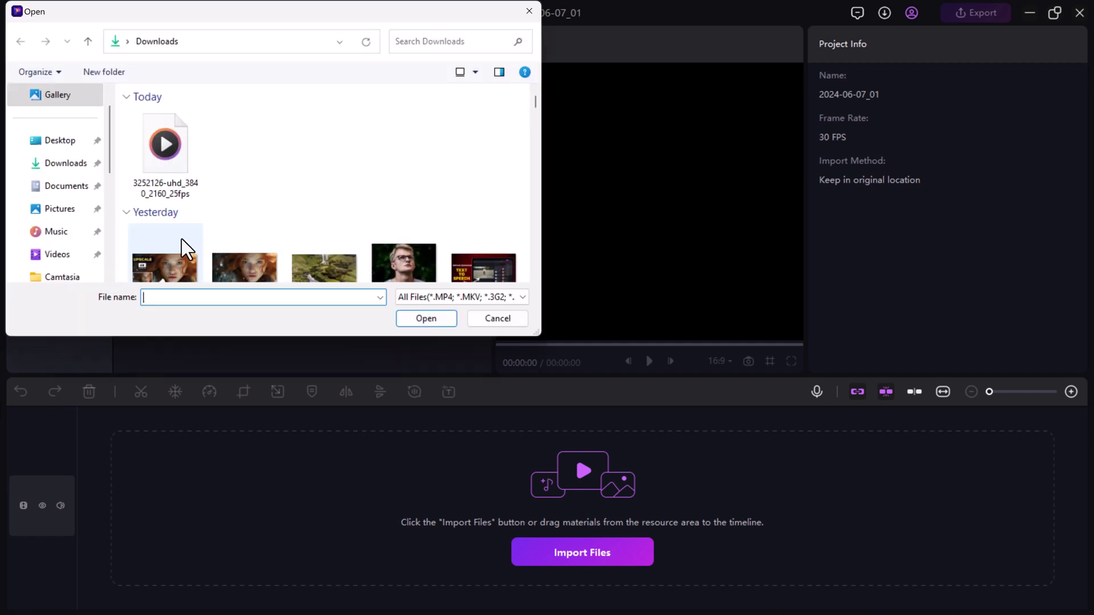
double_click(154, 162)
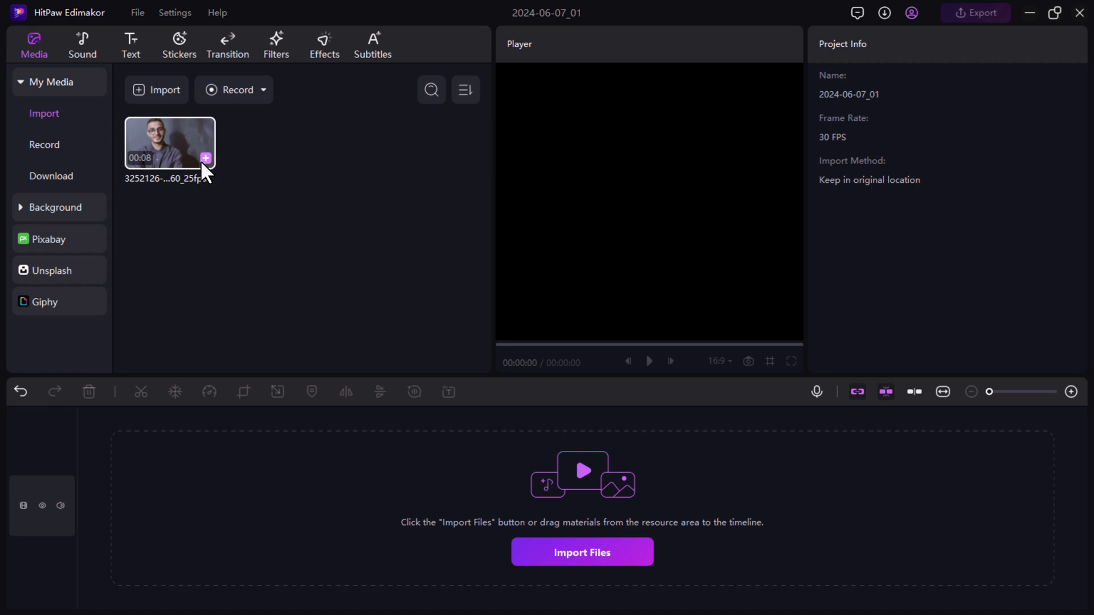
left_click(205, 158)
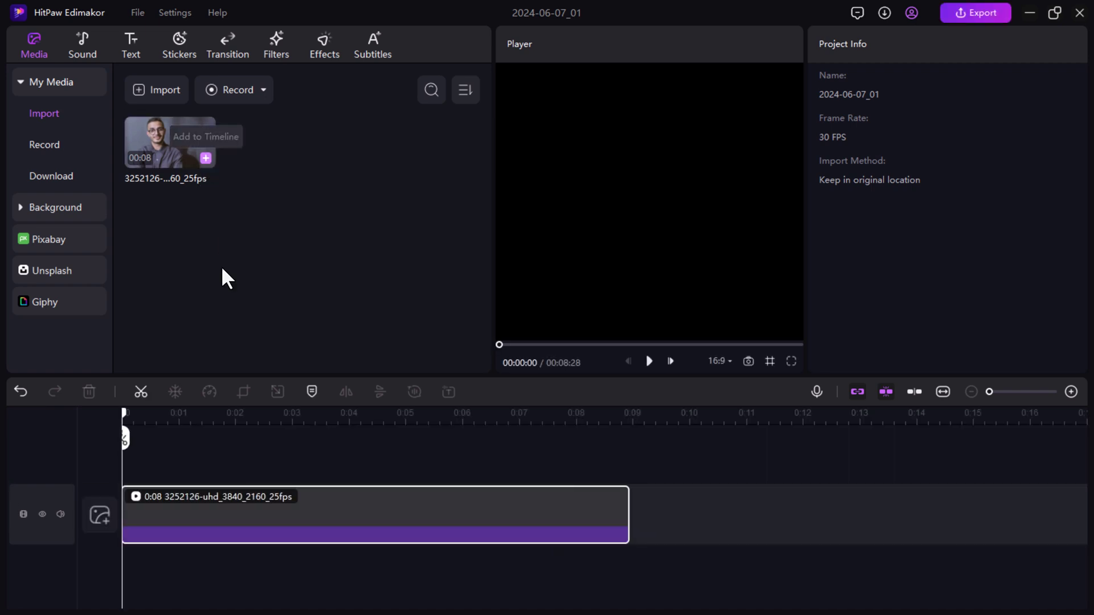
left_click(281, 515)
Browse the Sound, Text, Stickers, Transition, Filters, Effects and Subtitles libraries, then return to Media
left_click(82, 45)
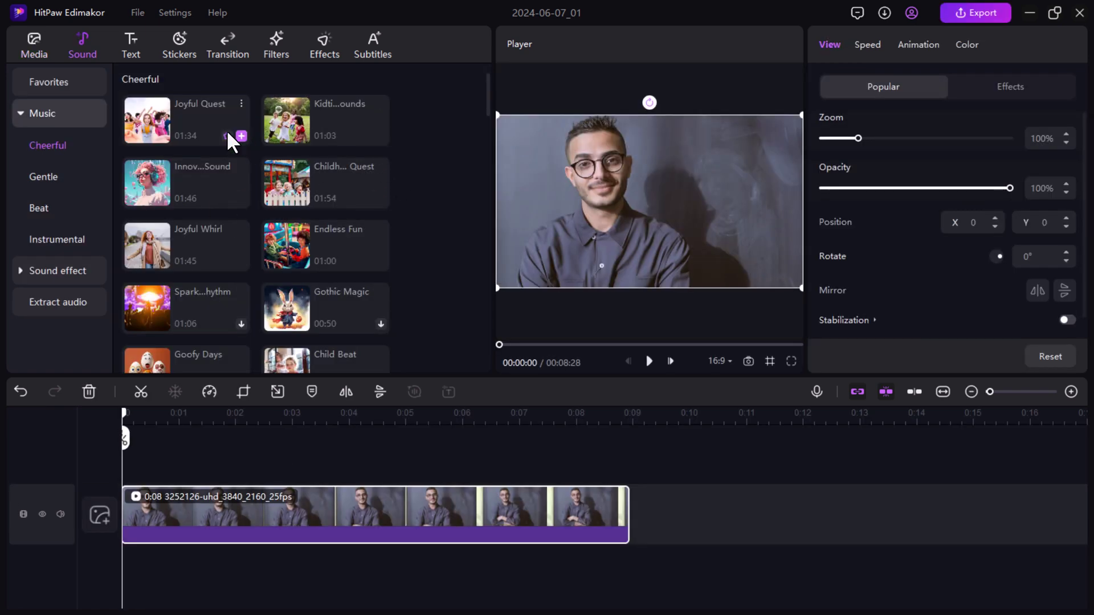
left_click(132, 49)
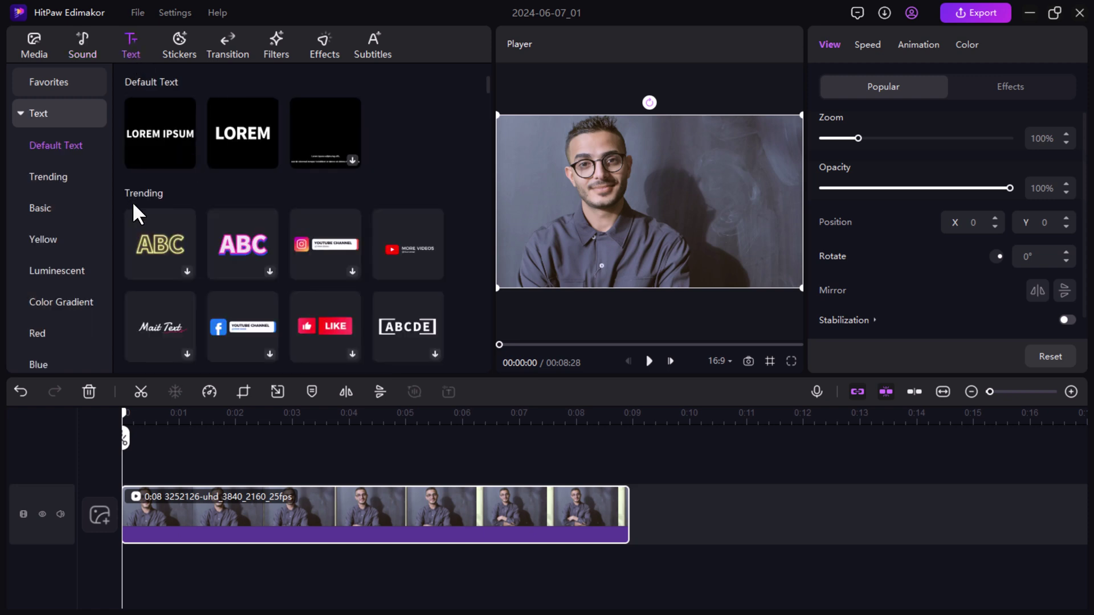
left_click(175, 44)
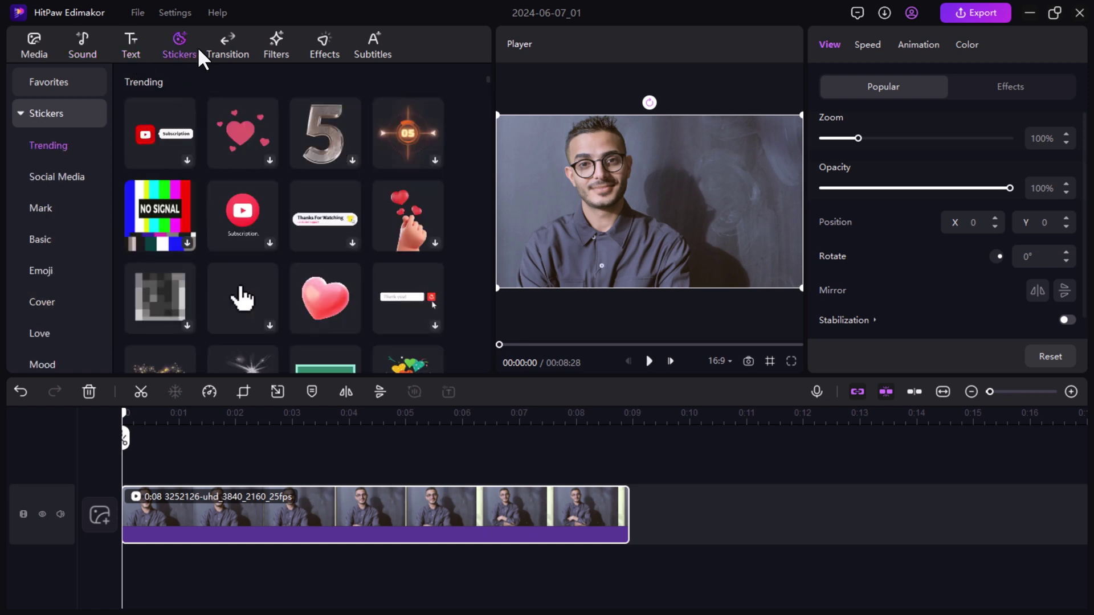
left_click(228, 42)
left_click(272, 45)
left_click(325, 45)
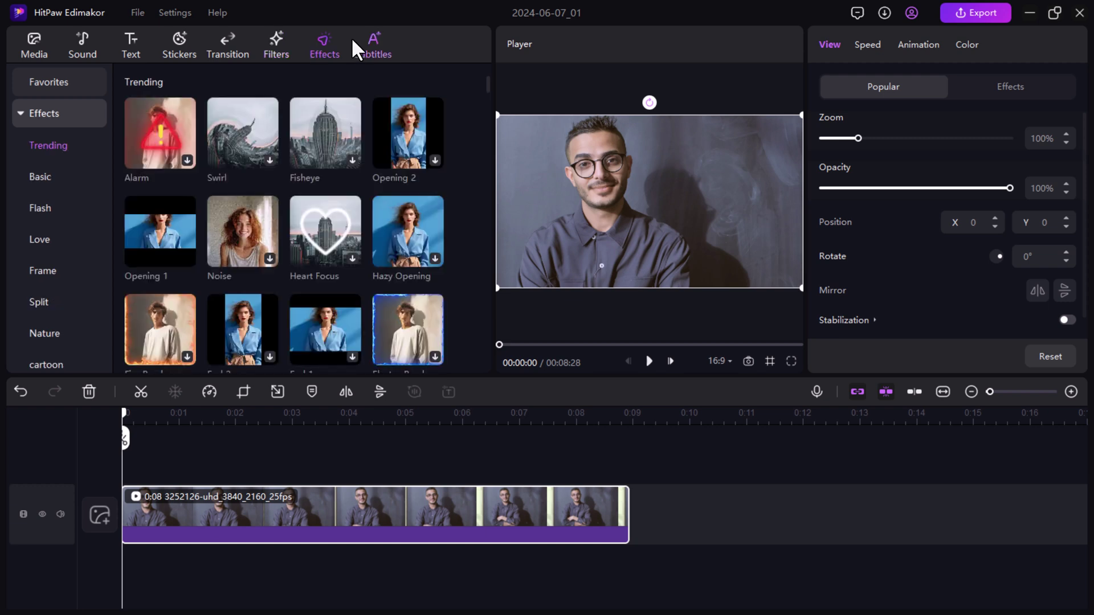
left_click(376, 46)
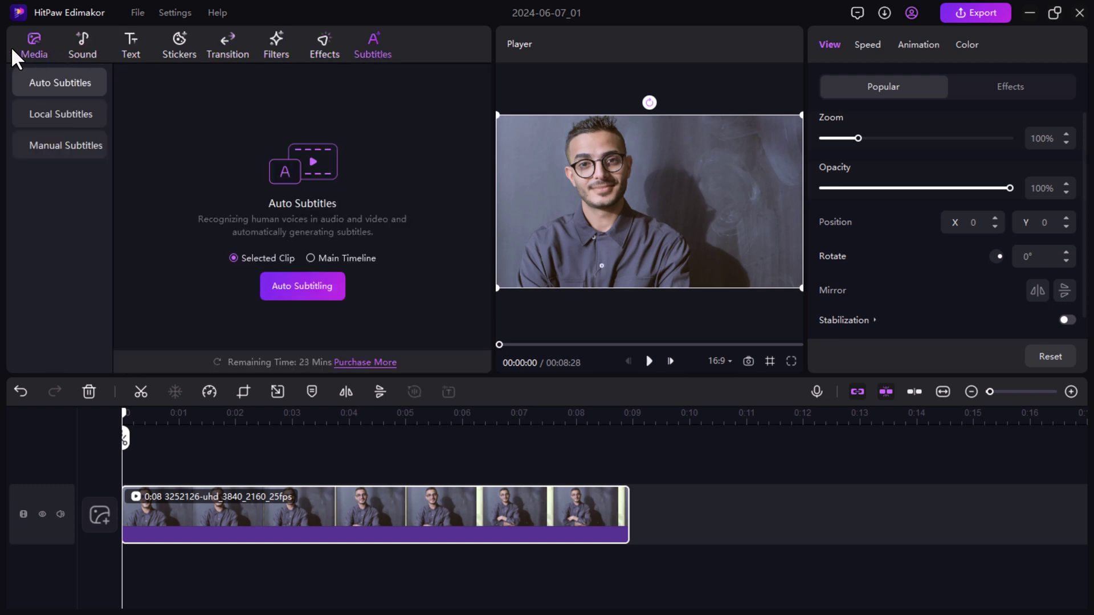
left_click(25, 52)
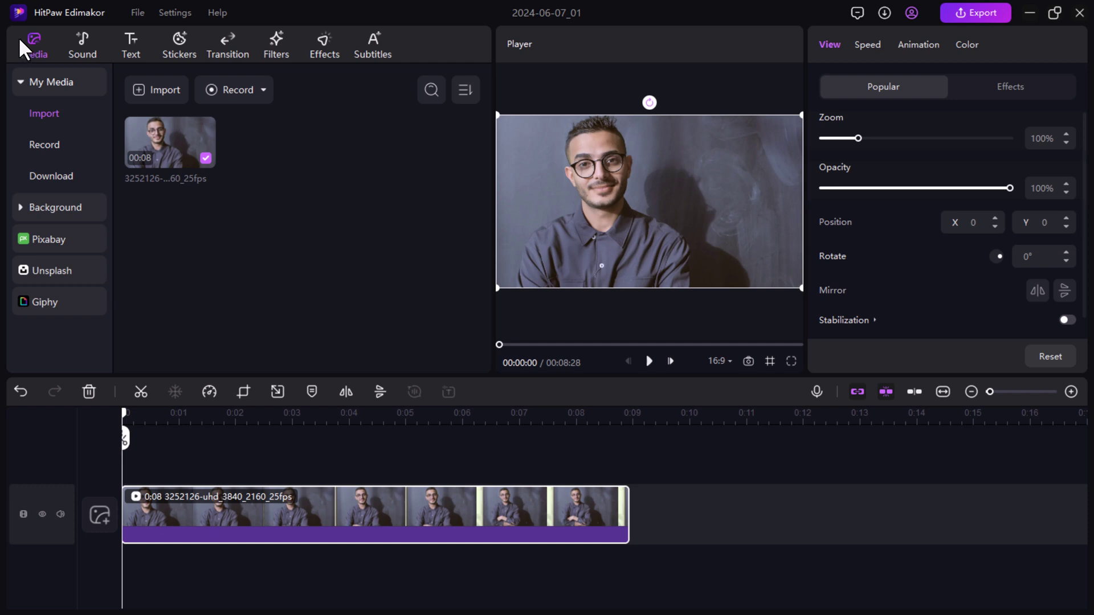
Download the Cheerful music track Whimsical Prank and place it under the video clip
left_click(75, 38)
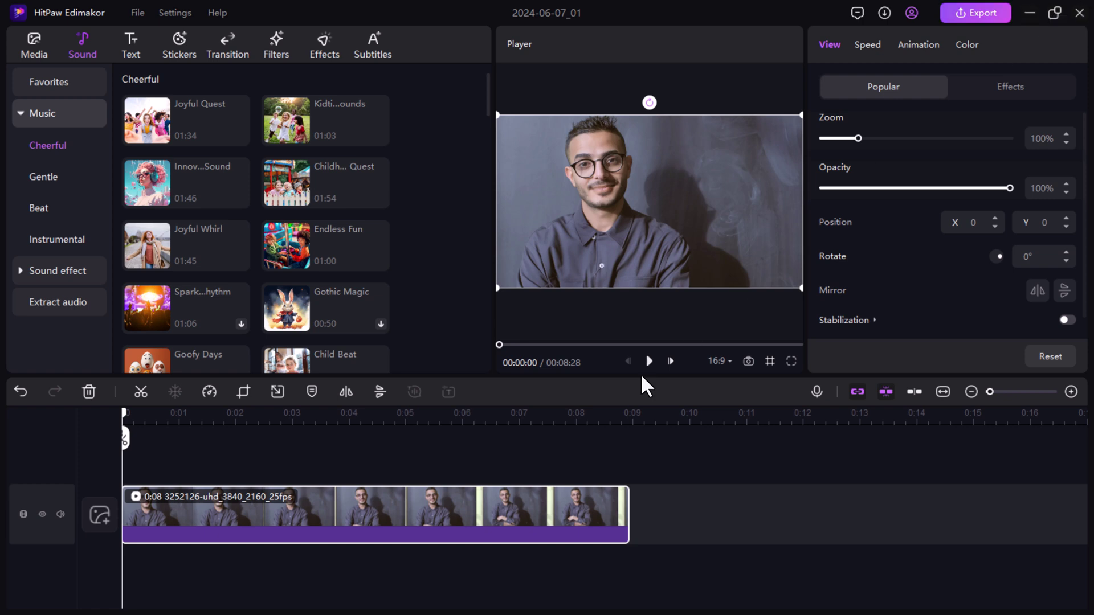
mouse_move(162, 135)
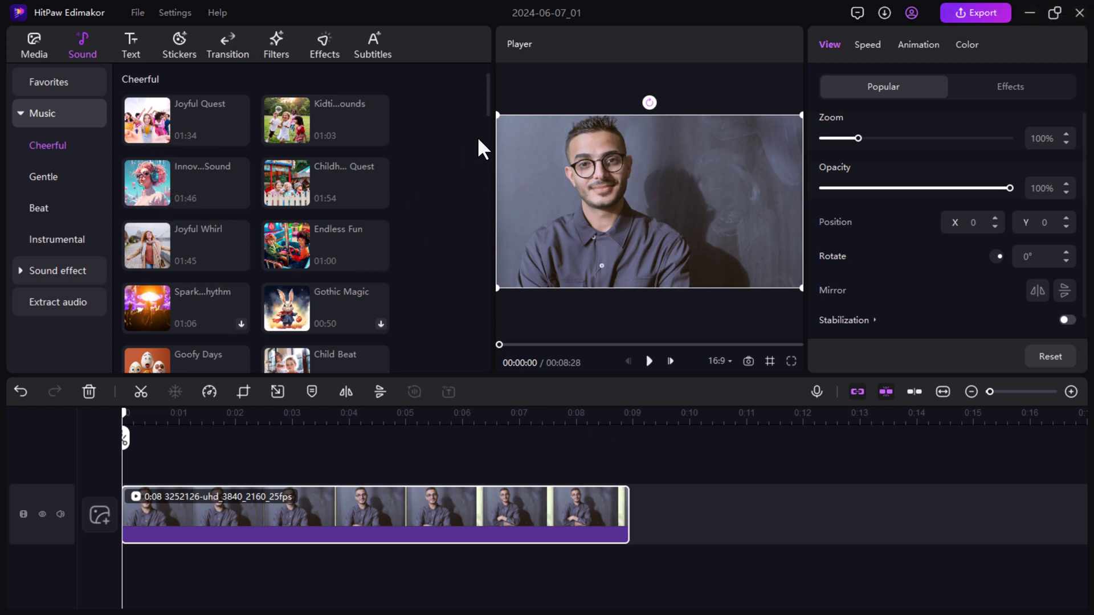
left_click_drag(490, 91, 488, 138)
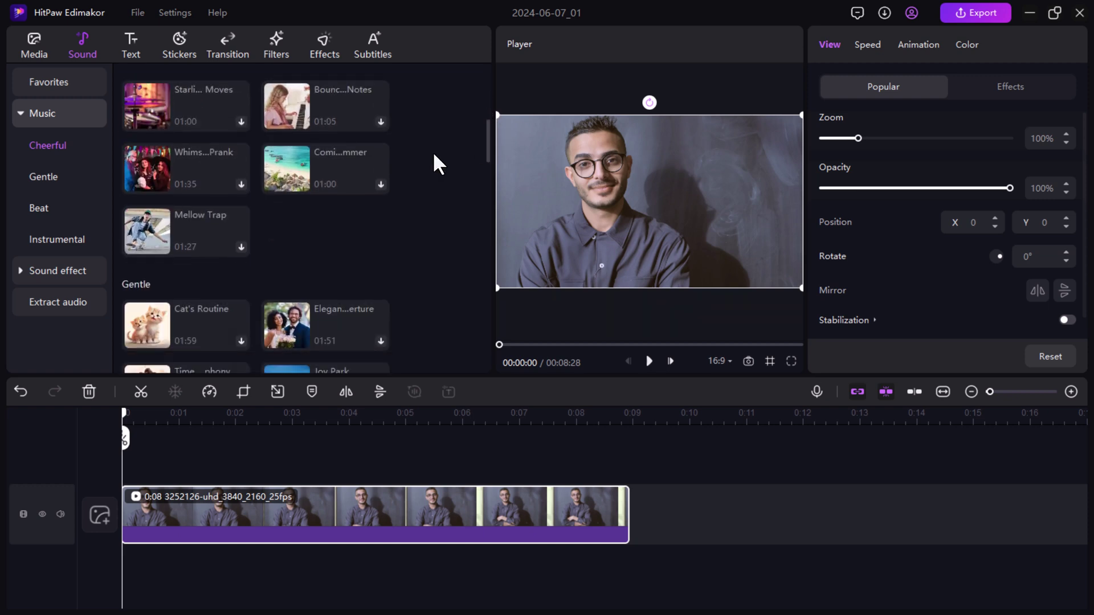
left_click(146, 166)
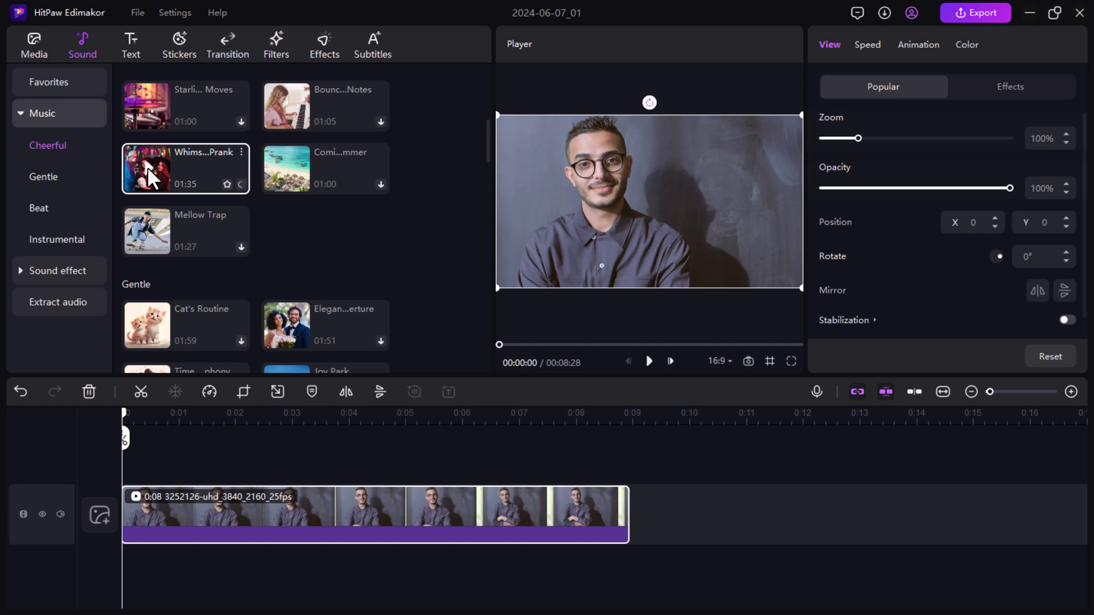
left_click_drag(147, 167, 127, 556)
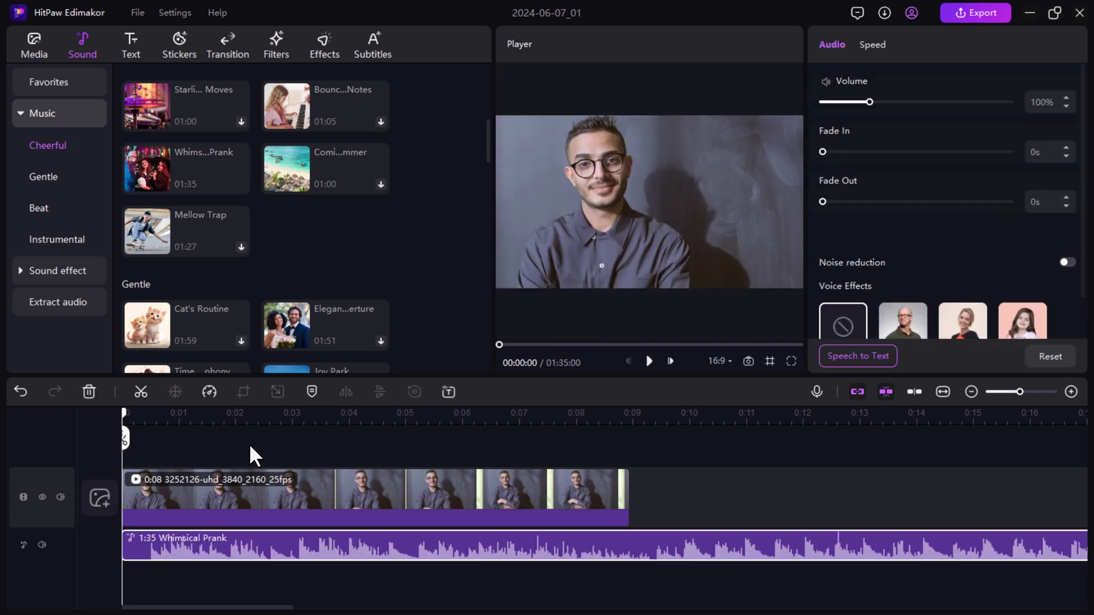
Preview playback to about six seconds and trim the start of the music track
key("space")
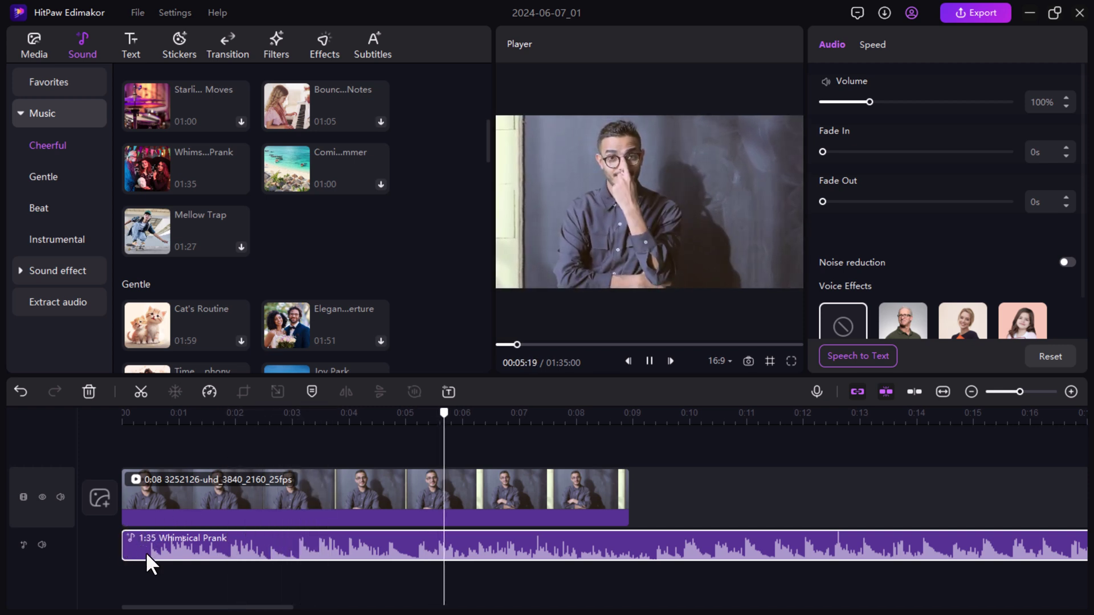
key("space")
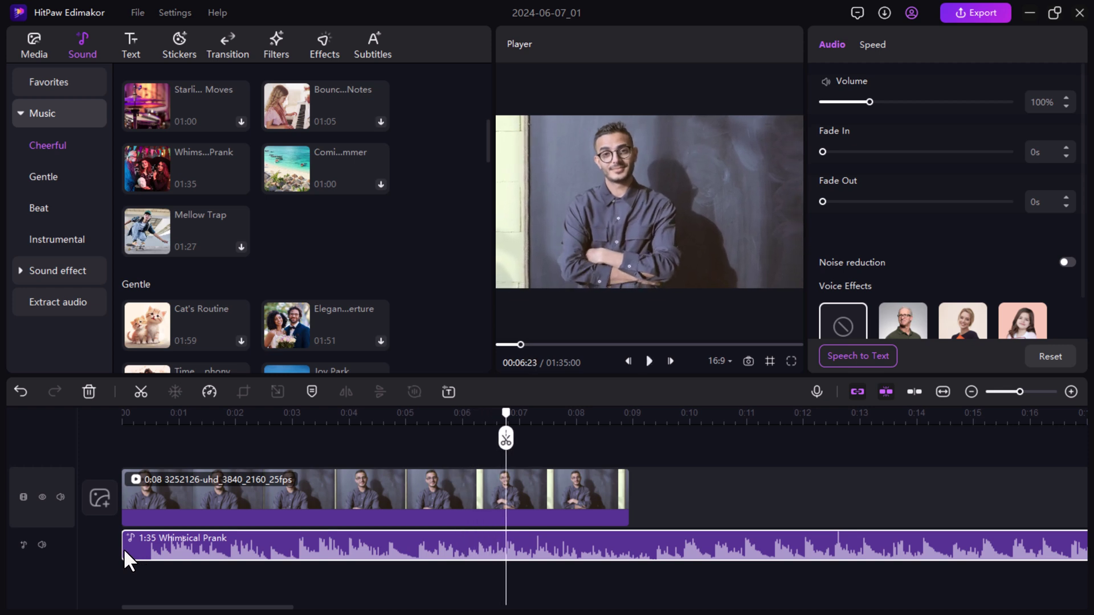
left_click_drag(126, 548, 154, 548)
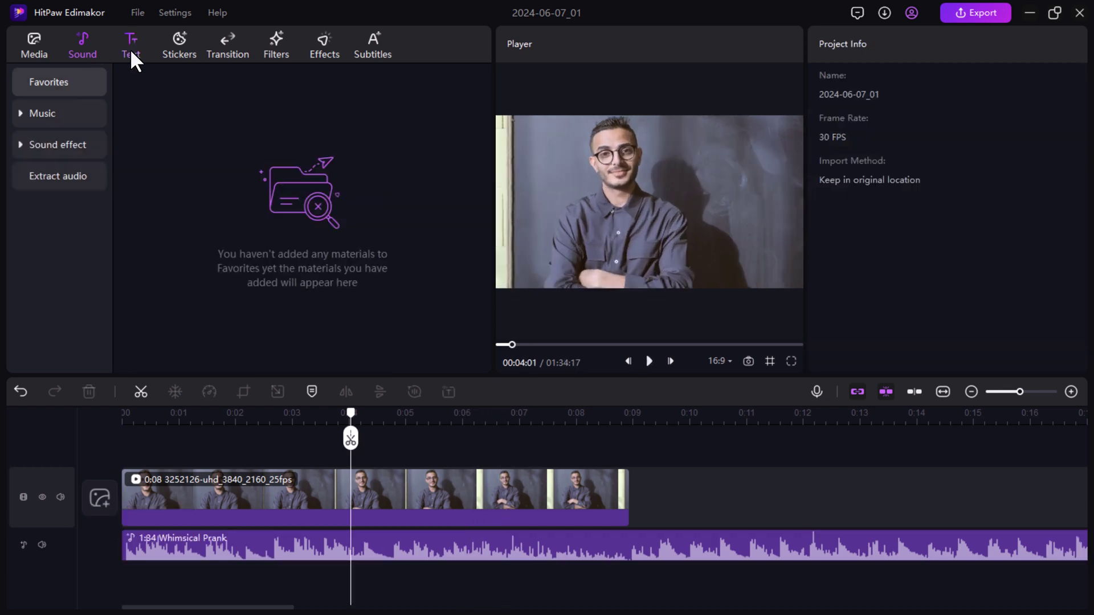
Add a Basic text preset title over the upper right of the video
left_click(131, 46)
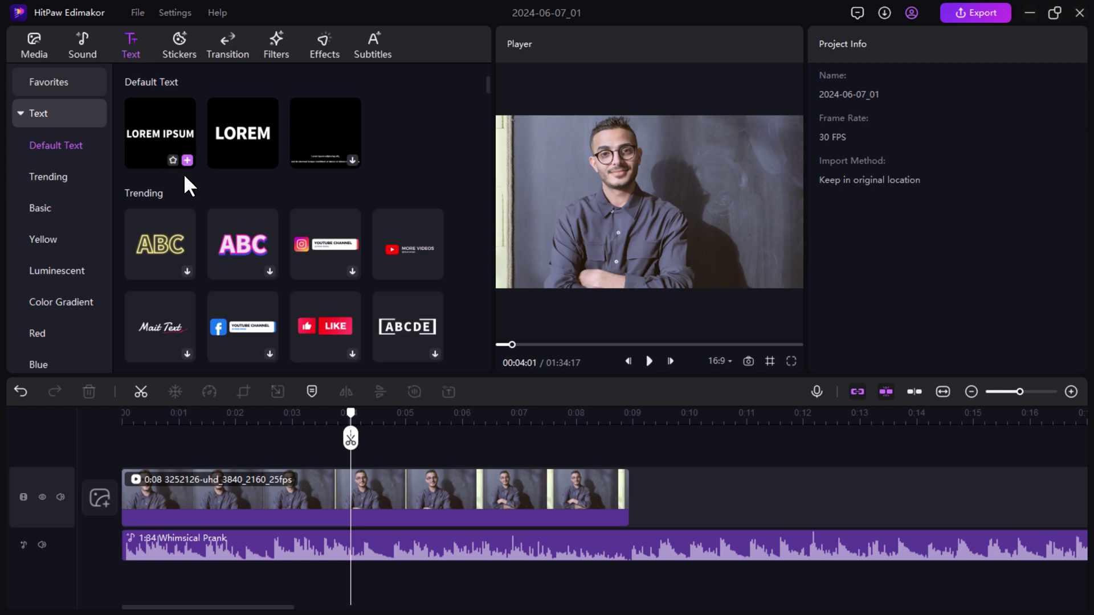
scroll(220, 231, "down", 6)
scroll(205, 240, "down", 3)
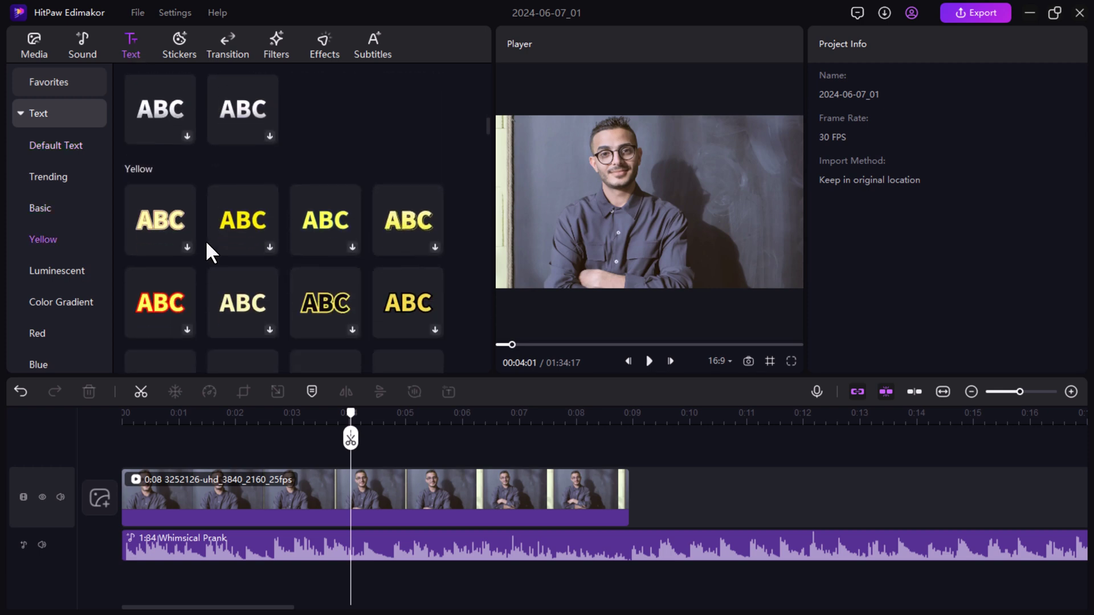
scroll(205, 241, "up", 1)
scroll(207, 242, "up", 1)
scroll(241, 182, "down", 2)
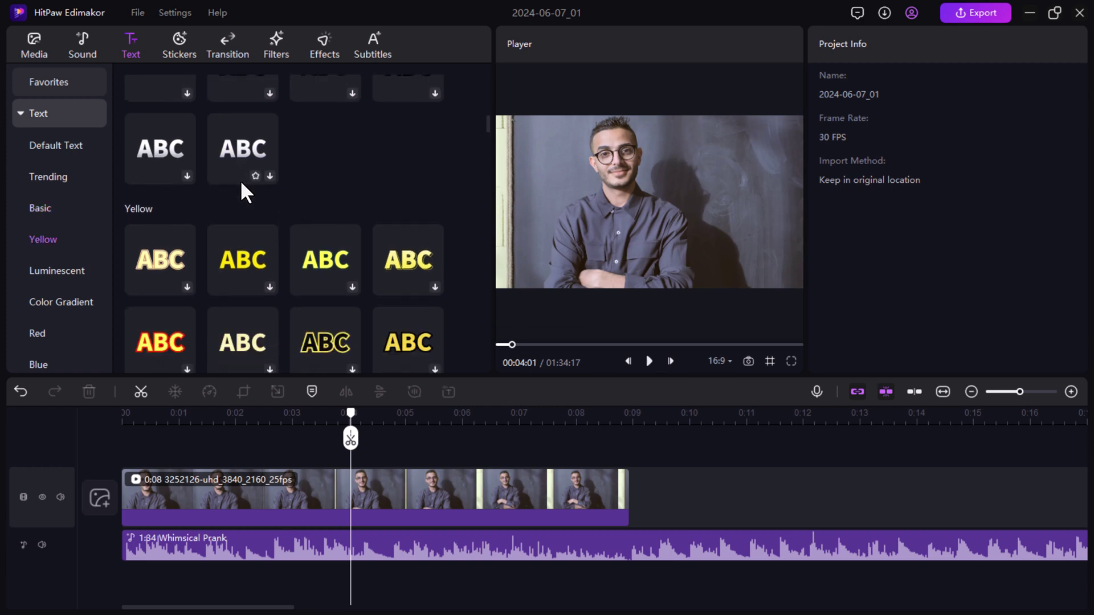
scroll(245, 182, "up", 2)
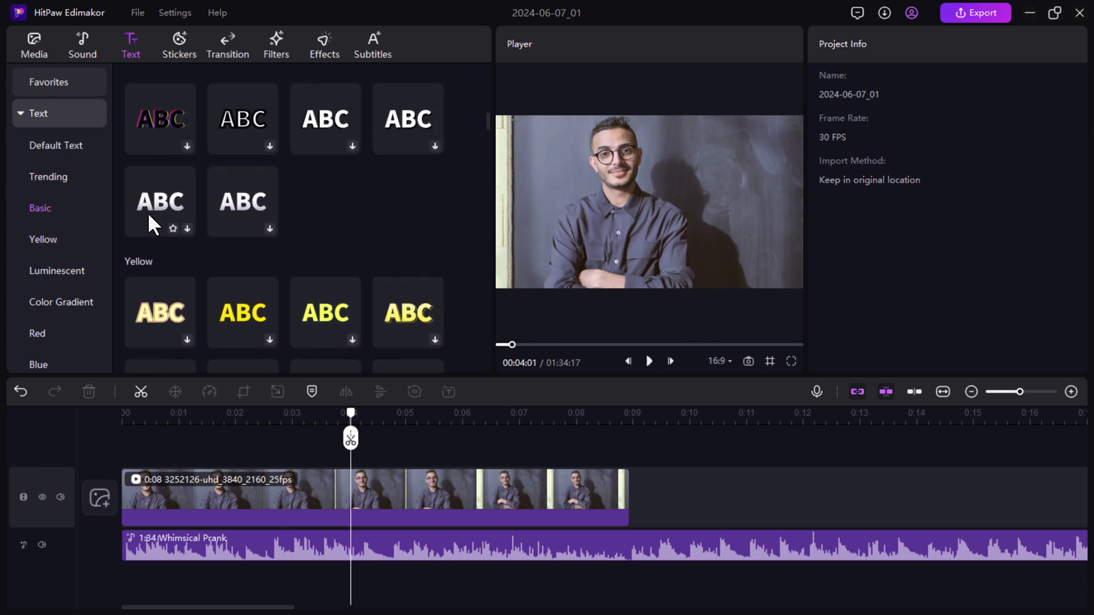
left_click_drag(149, 196, 728, 132)
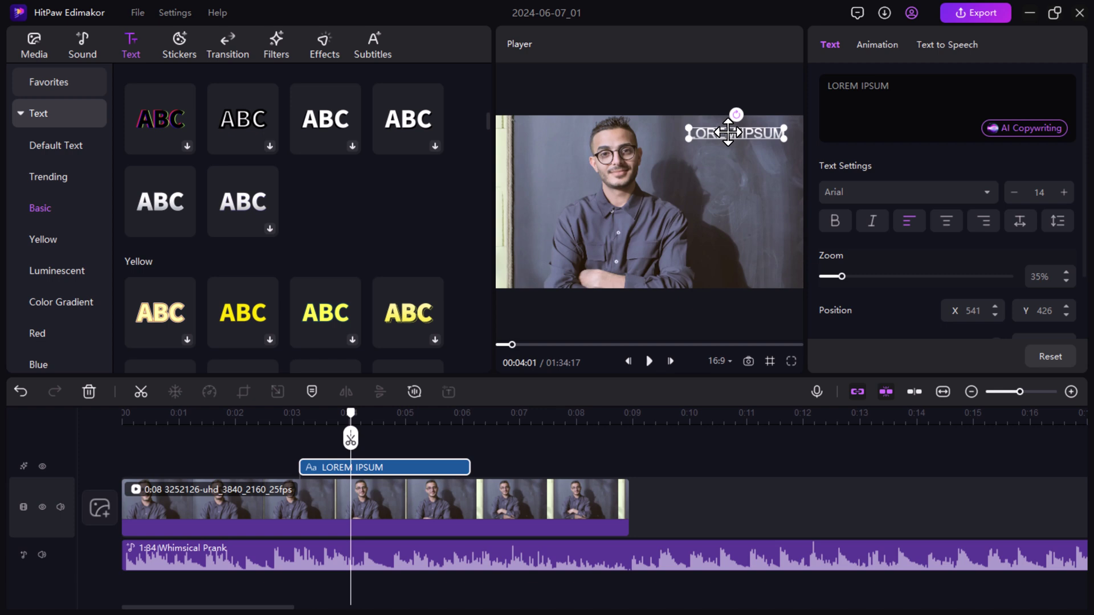
Replace the LOREM IPSUM placeholder with TYPE TEXT HERE
left_click(897, 80)
key("ctrl+a")
type("TYPE ")
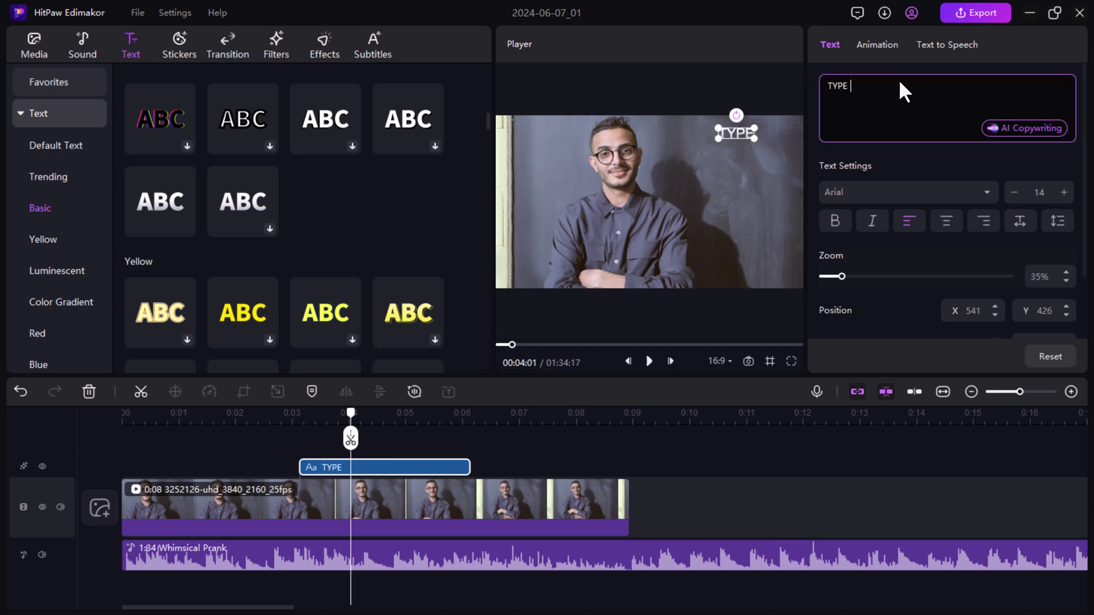
type("TEXT HERE")
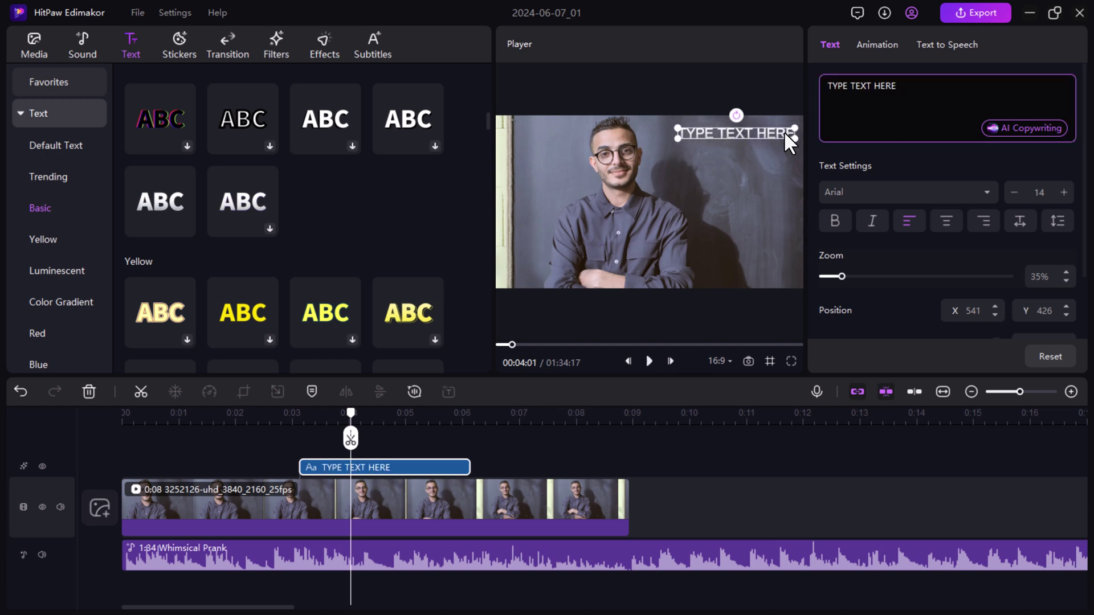
left_click(736, 134)
left_click(736, 135)
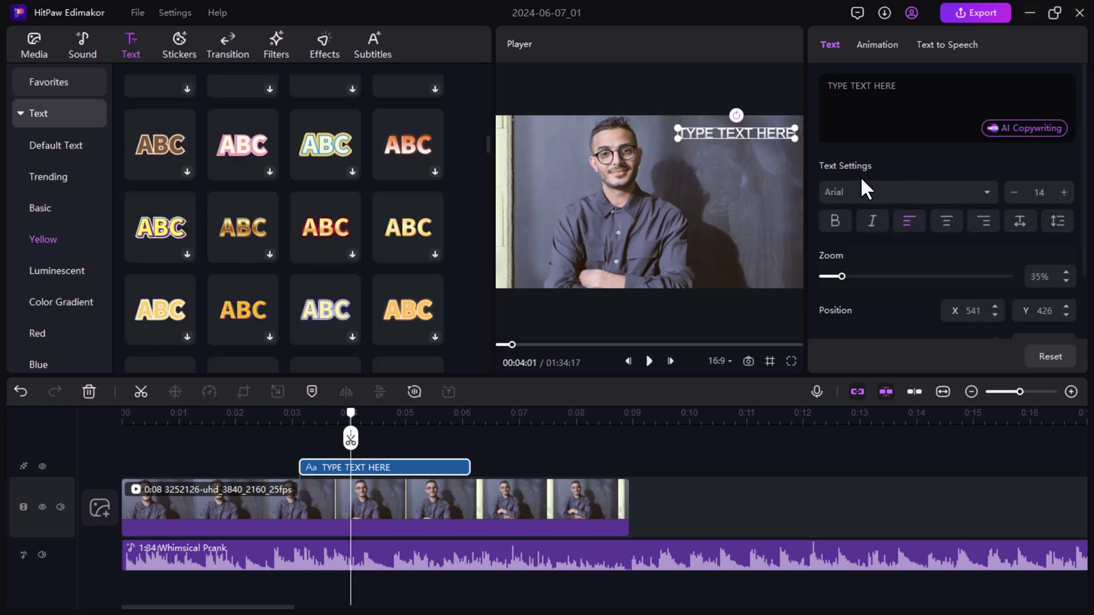
Keep the Arial font, make the title bold and italic, and set size 14
left_click(862, 191)
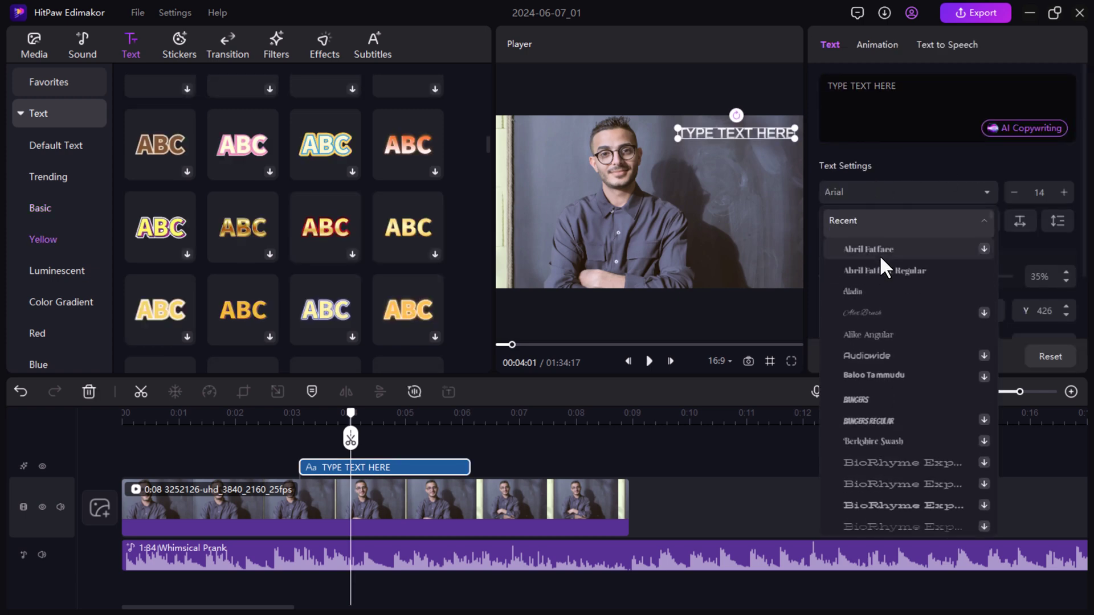
left_click(968, 194)
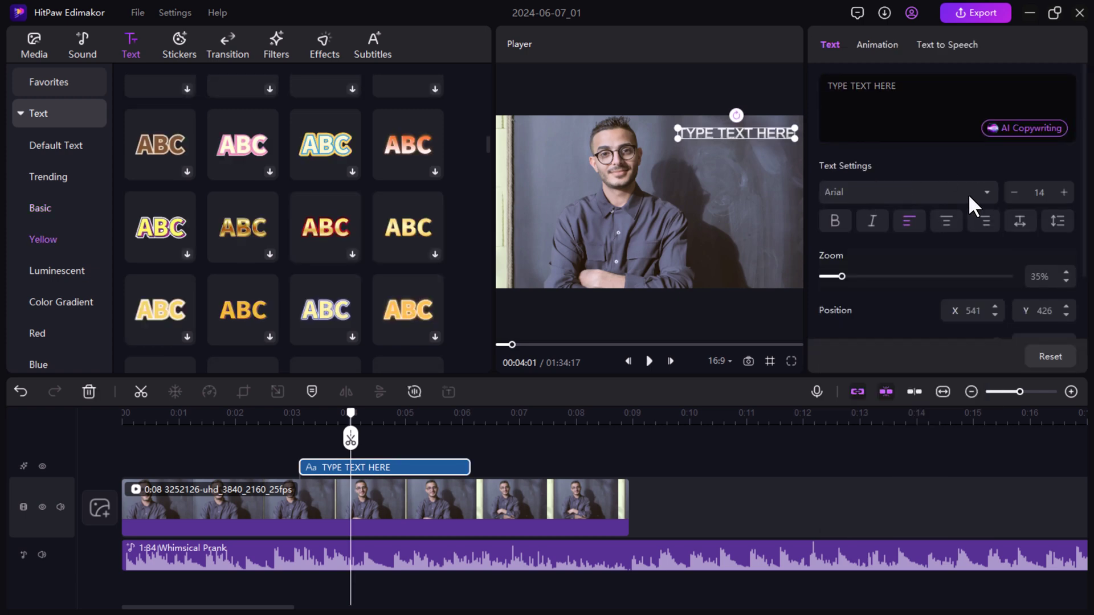
left_click(832, 221)
left_click(869, 222)
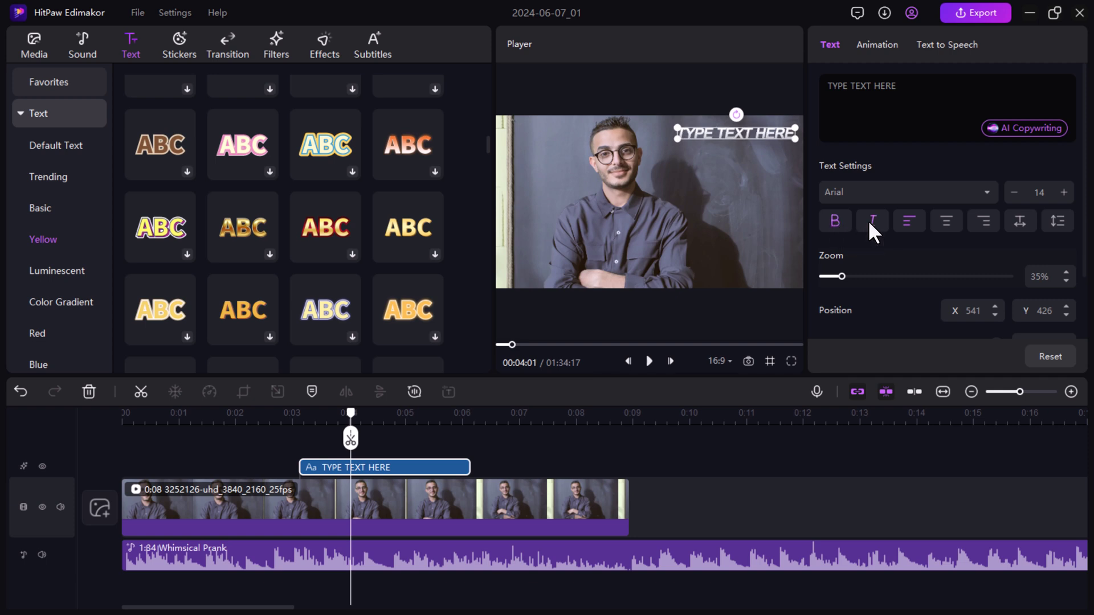
left_click(767, 157)
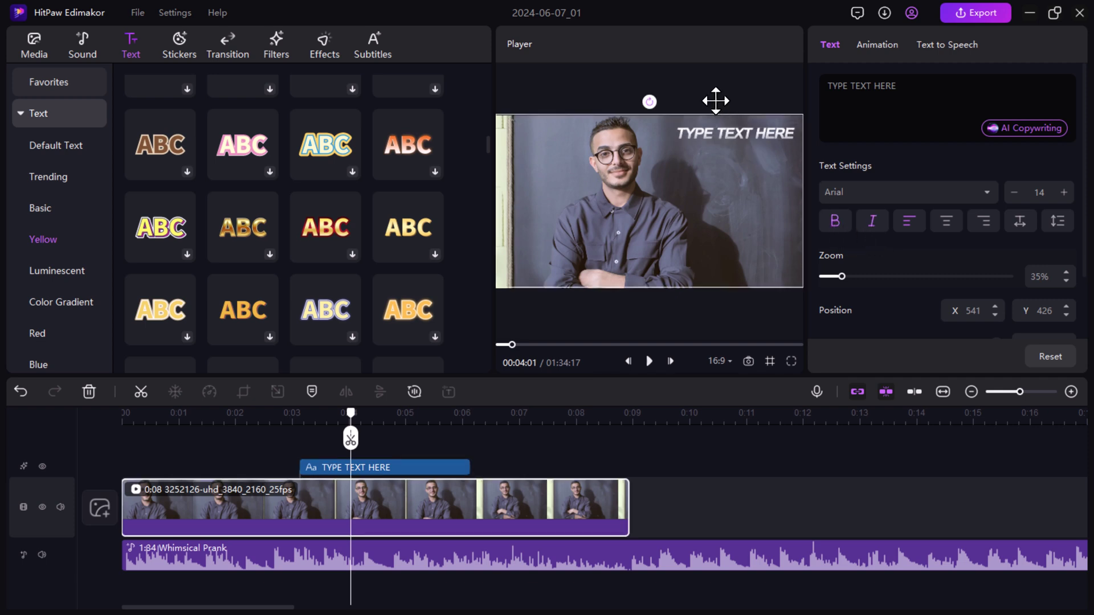
left_click(737, 135)
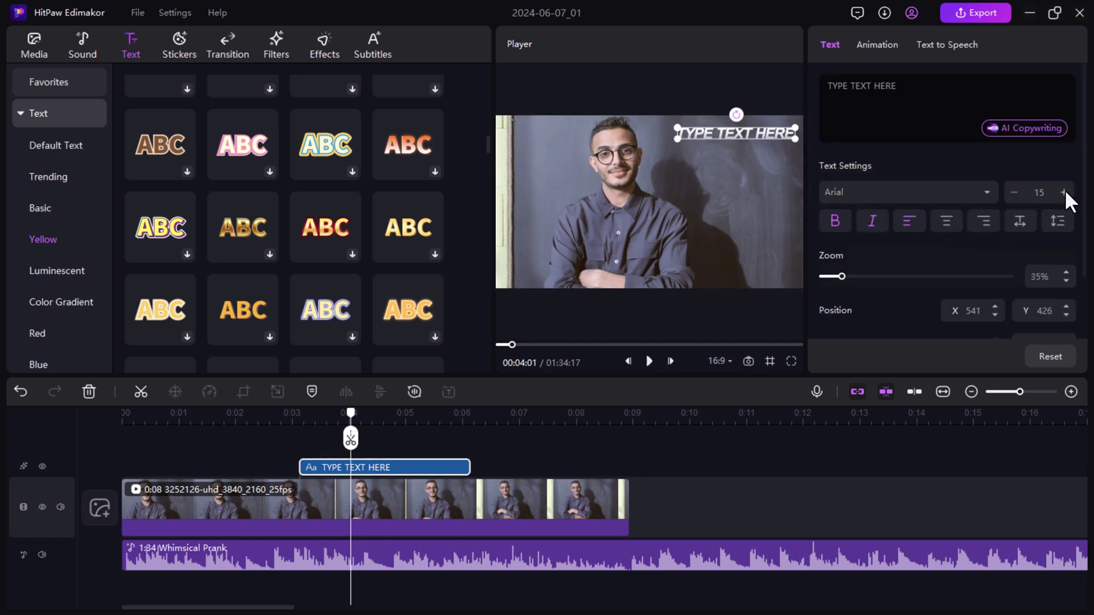
left_click(1015, 192)
Bring up the sticker library and set the playhead to around 5 seconds
scroll(973, 296, "down", 2)
left_click(176, 56)
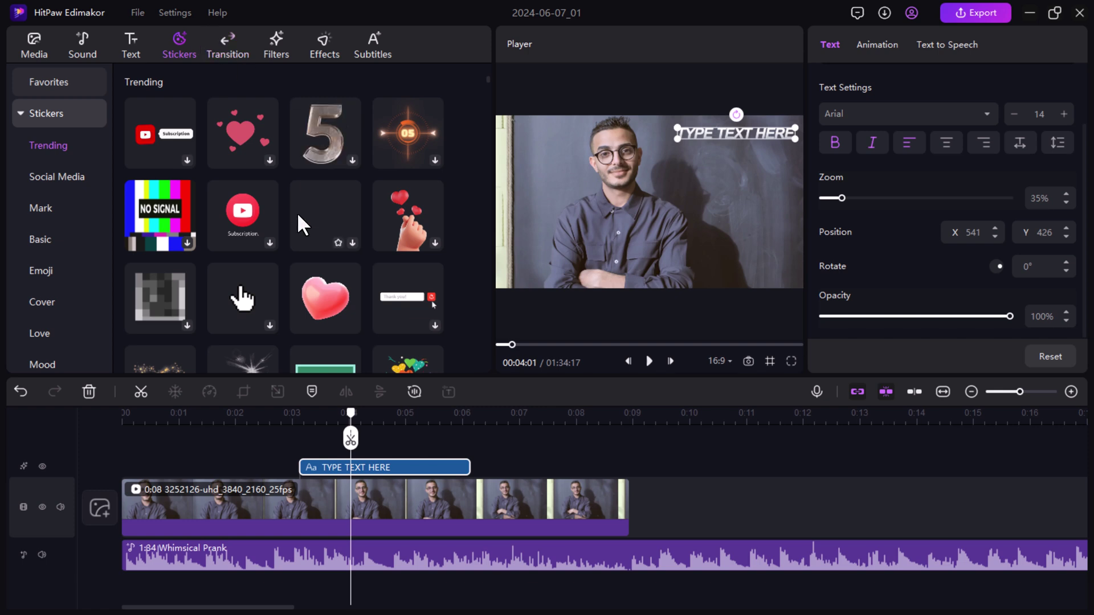
scroll(300, 224, "down", 2)
left_click(492, 414)
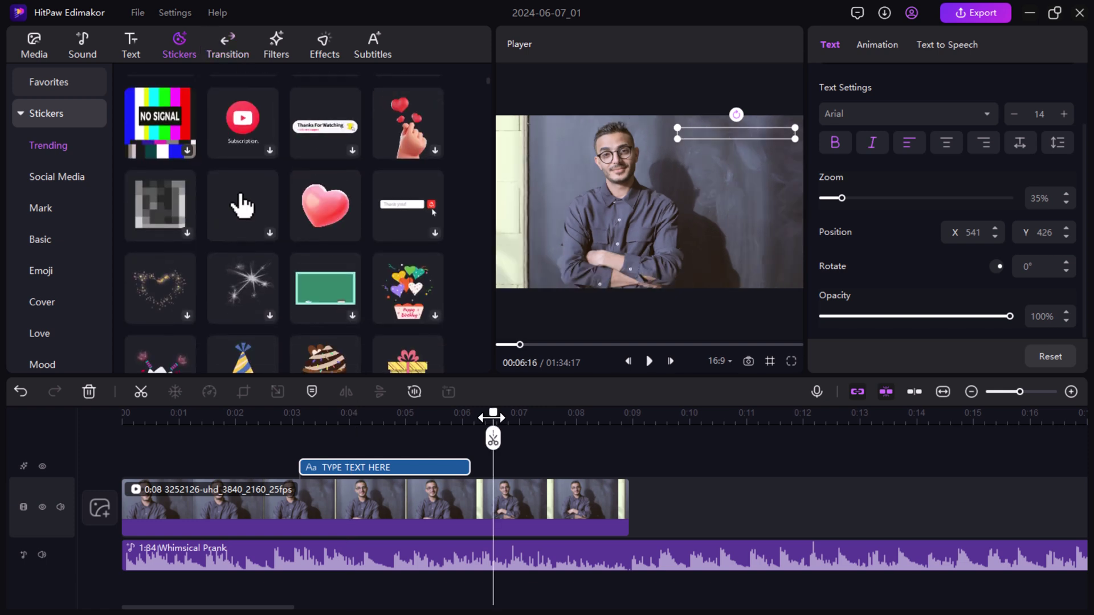
left_click(447, 412)
Drag the + FOLLOW Social Media sticker onto the video
scroll(320, 228, "down", 3)
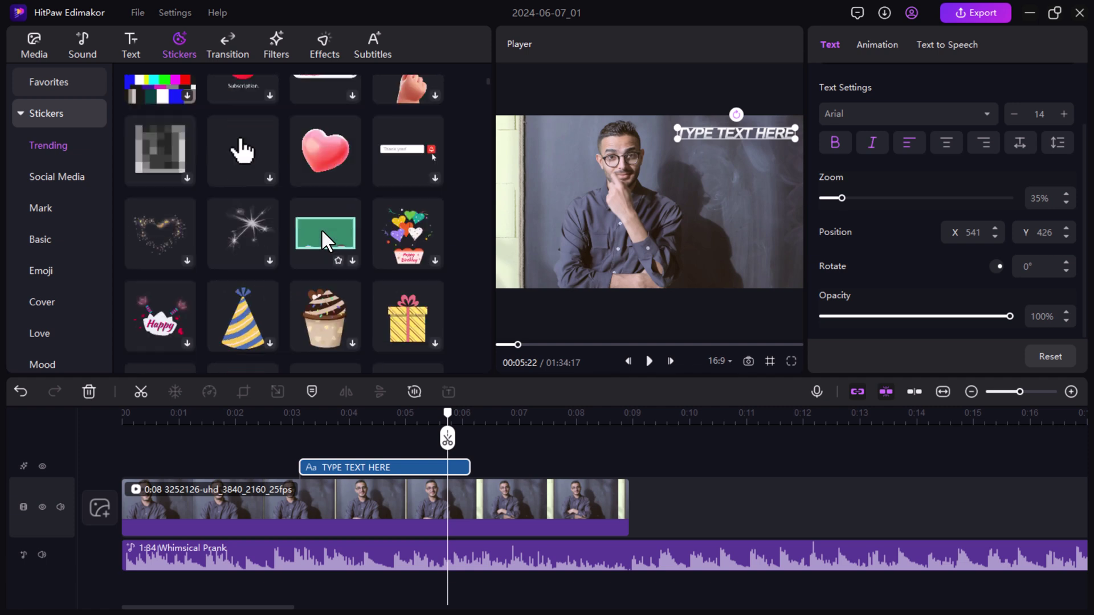
scroll(320, 227, "down", 4)
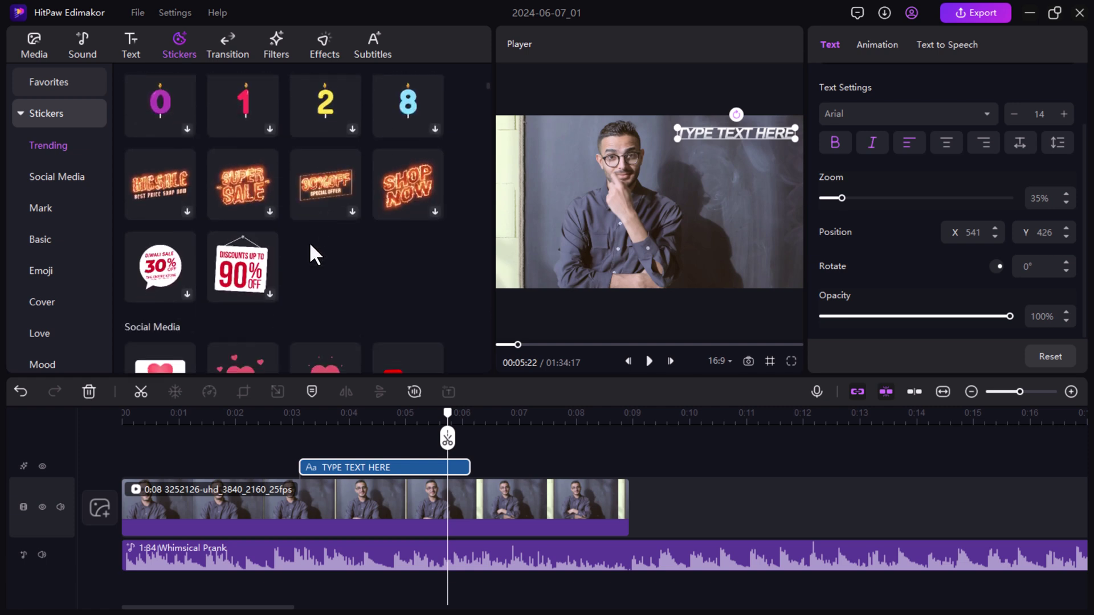
scroll(309, 242, "down", 2)
scroll(308, 241, "down", 2)
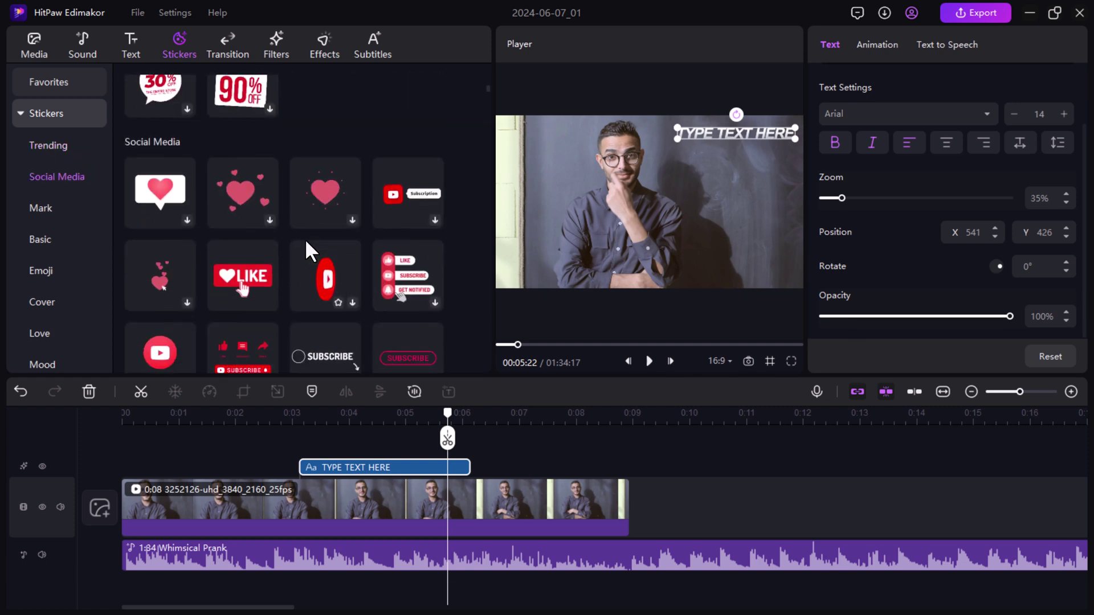
scroll(305, 238, "up", 2)
scroll(306, 238, "down", 8)
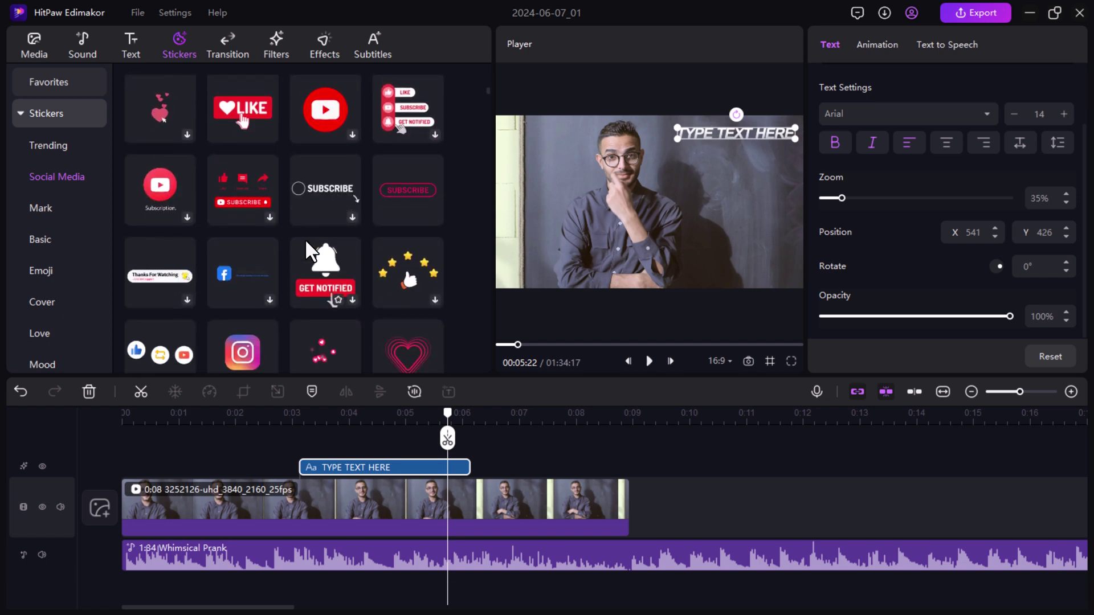
scroll(305, 238, "down", 6)
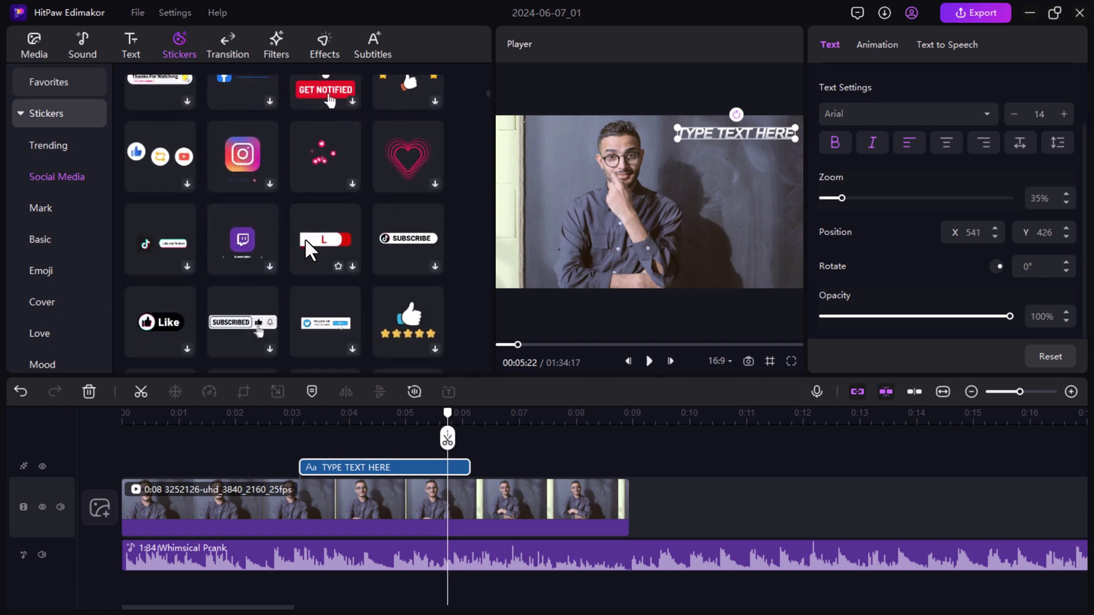
scroll(304, 237, "down", 2)
left_click_drag(304, 237, 539, 165)
Move the sticker clip to start at about 0:03 and preview it
left_click_drag(481, 454, 374, 450)
left_click(289, 416)
key("space")
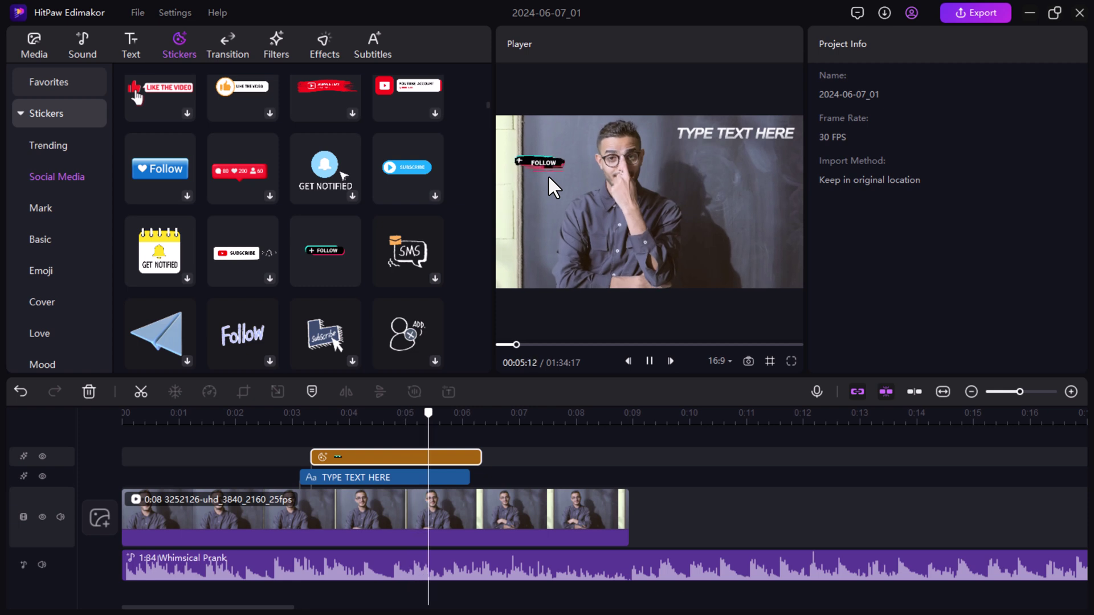
key("space")
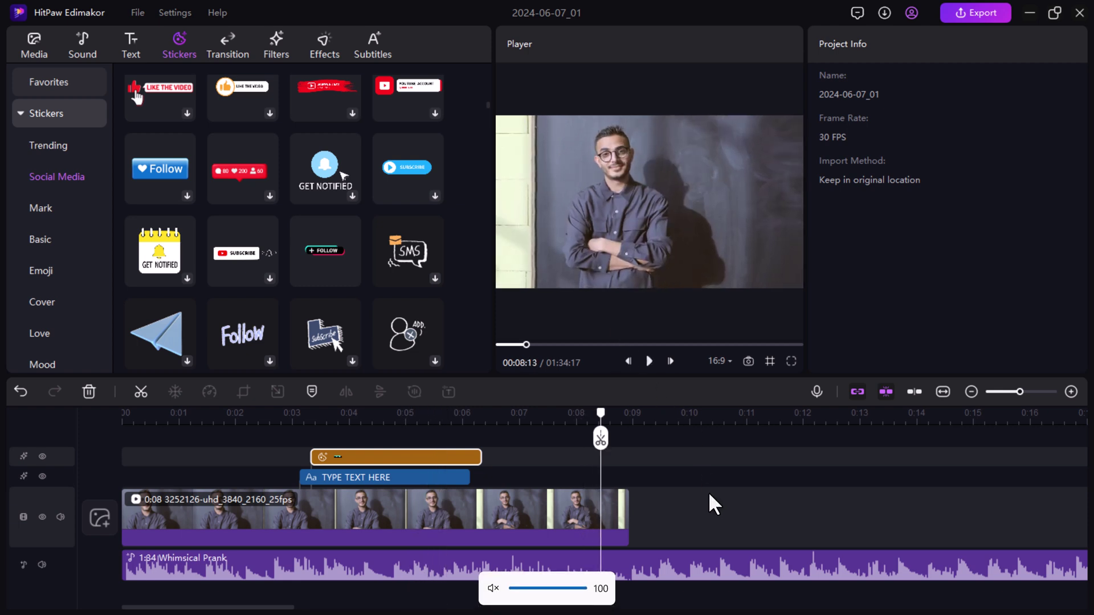
left_click(716, 519)
Split the video clip at 7 seconds and at 2 seconds
left_click(558, 437)
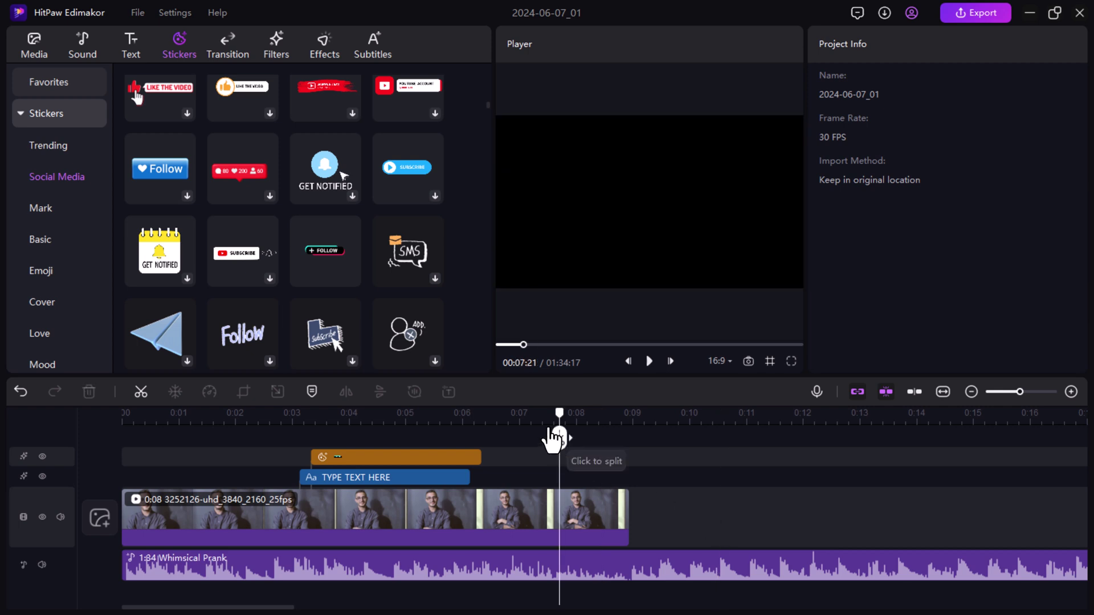
left_click(228, 55)
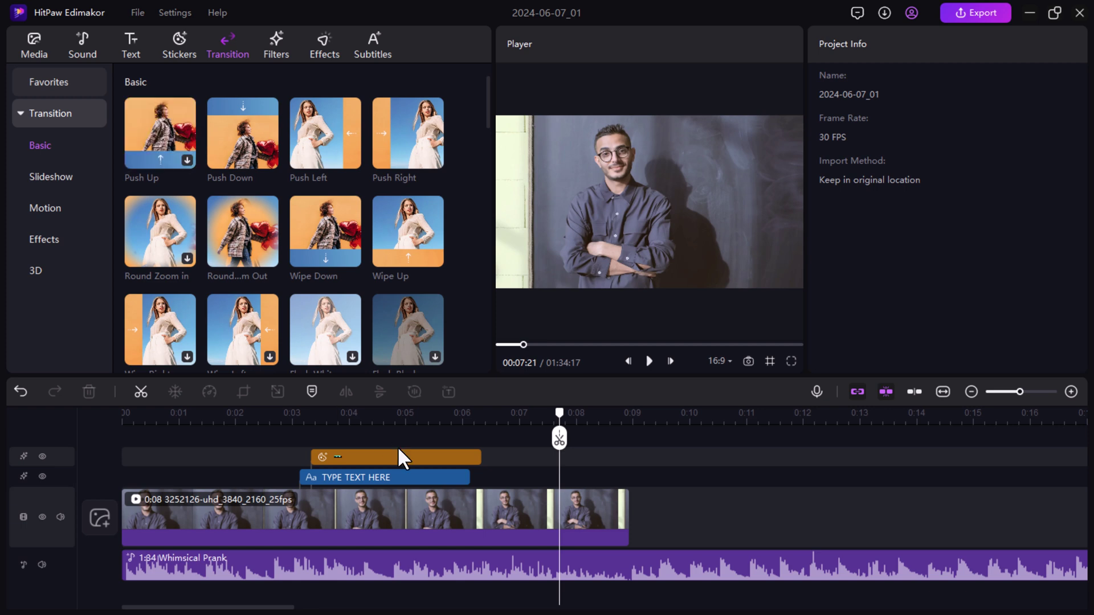
key("ctrl+b")
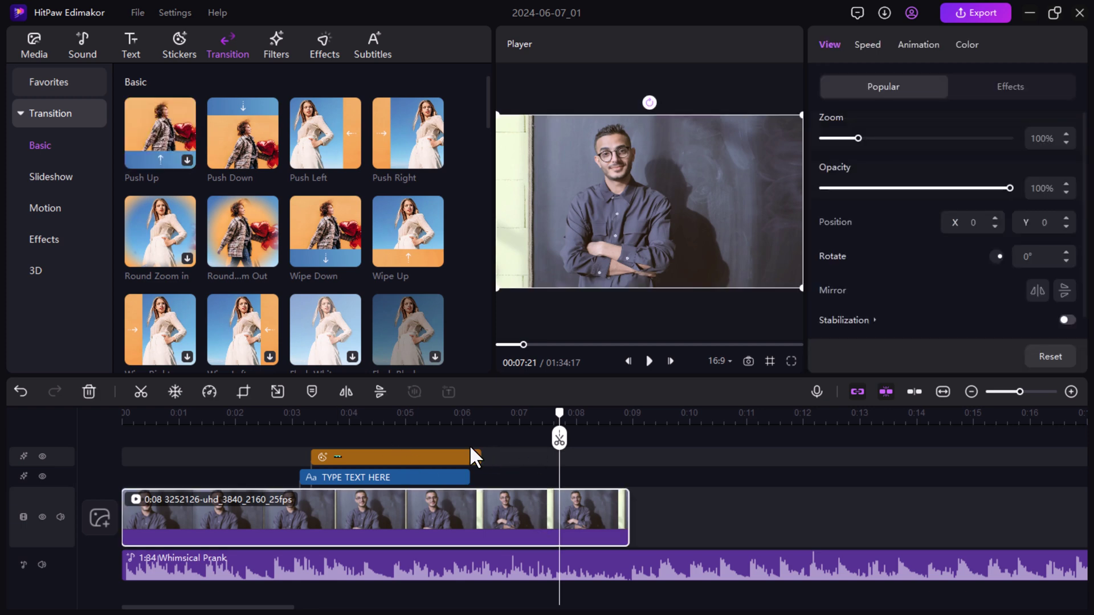
left_click(252, 444)
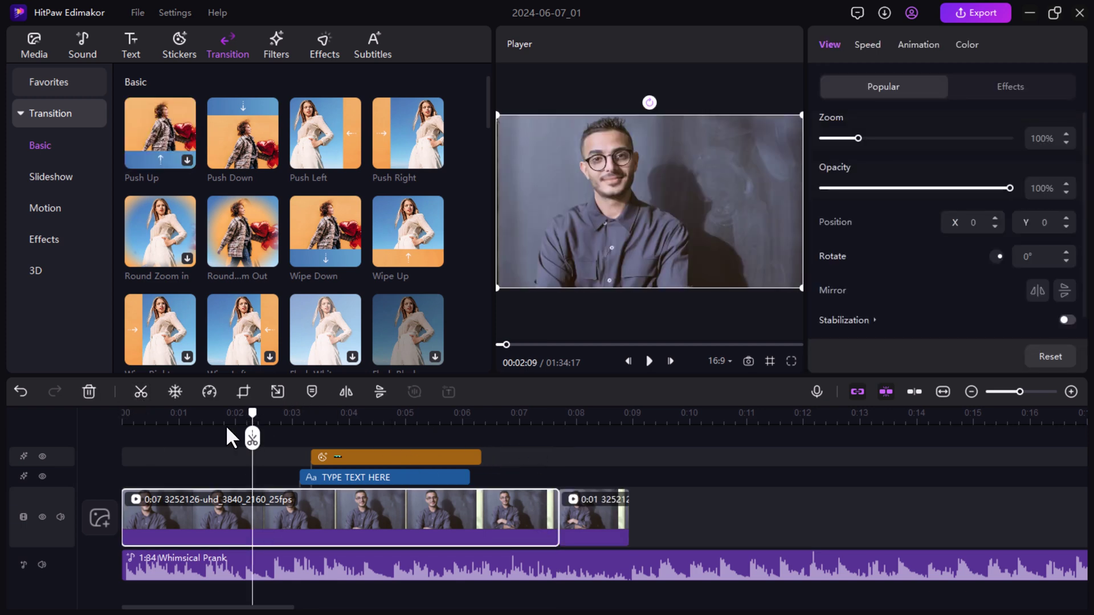
left_click(141, 391)
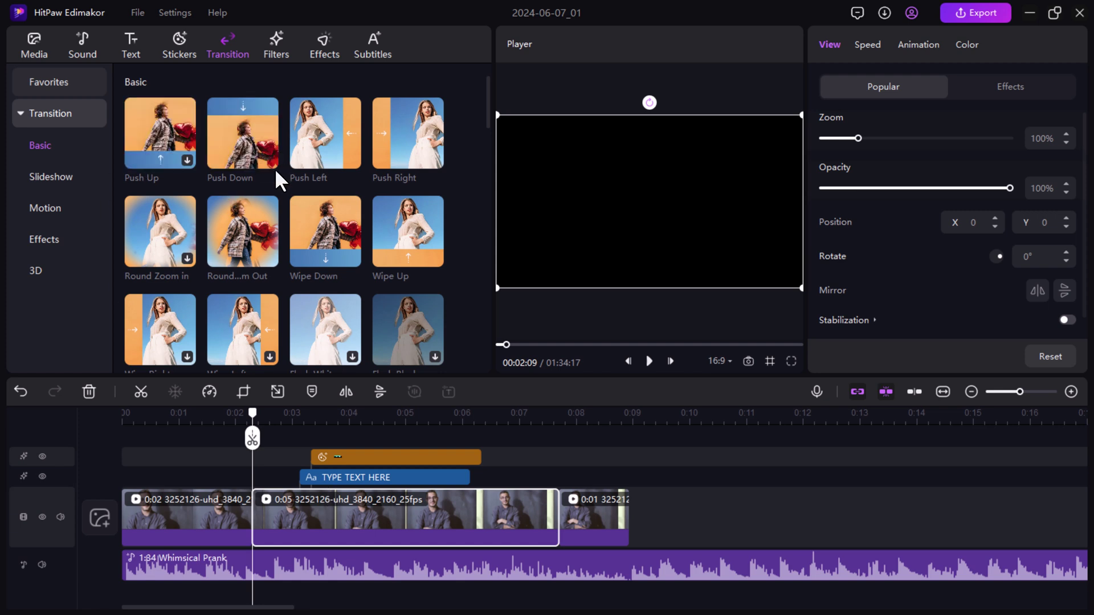
Add transitions at the two cuts, browsing the Motion and Effects categories
left_click(649, 361)
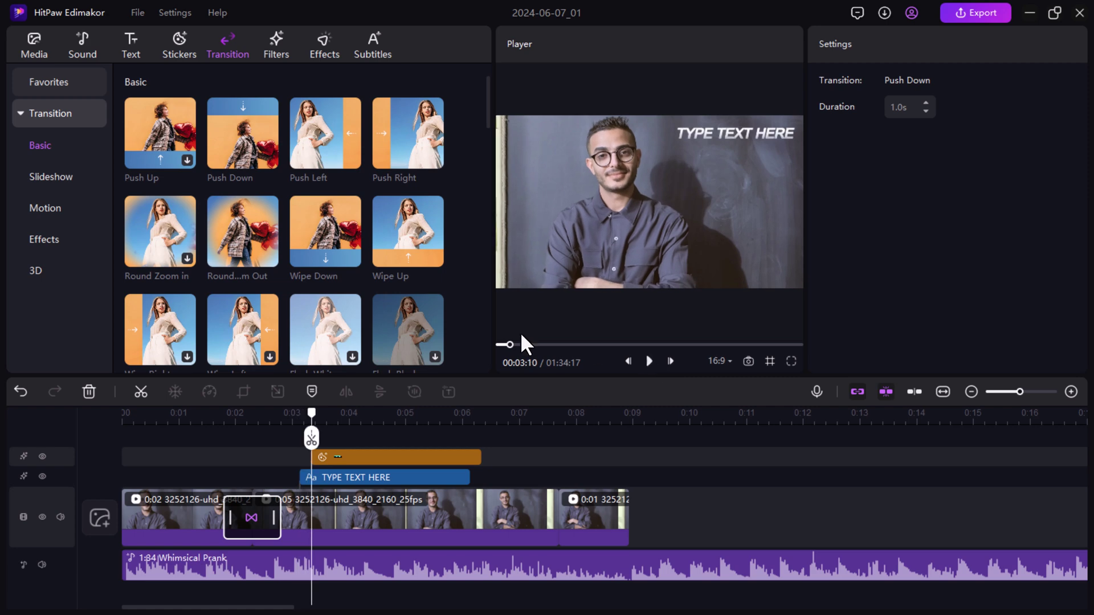
left_click(52, 179)
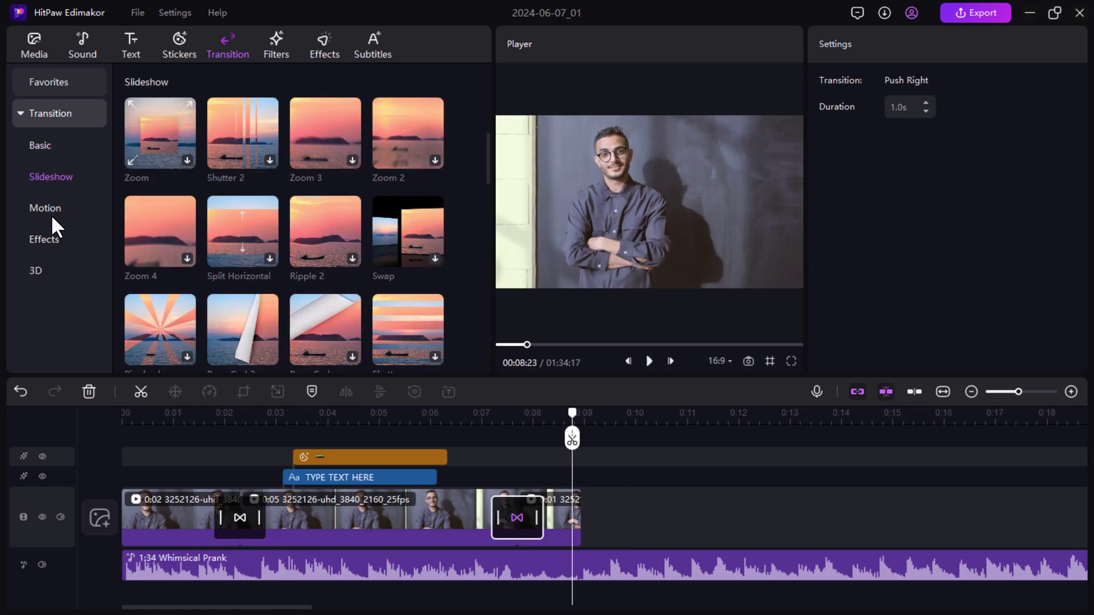
left_click(50, 209)
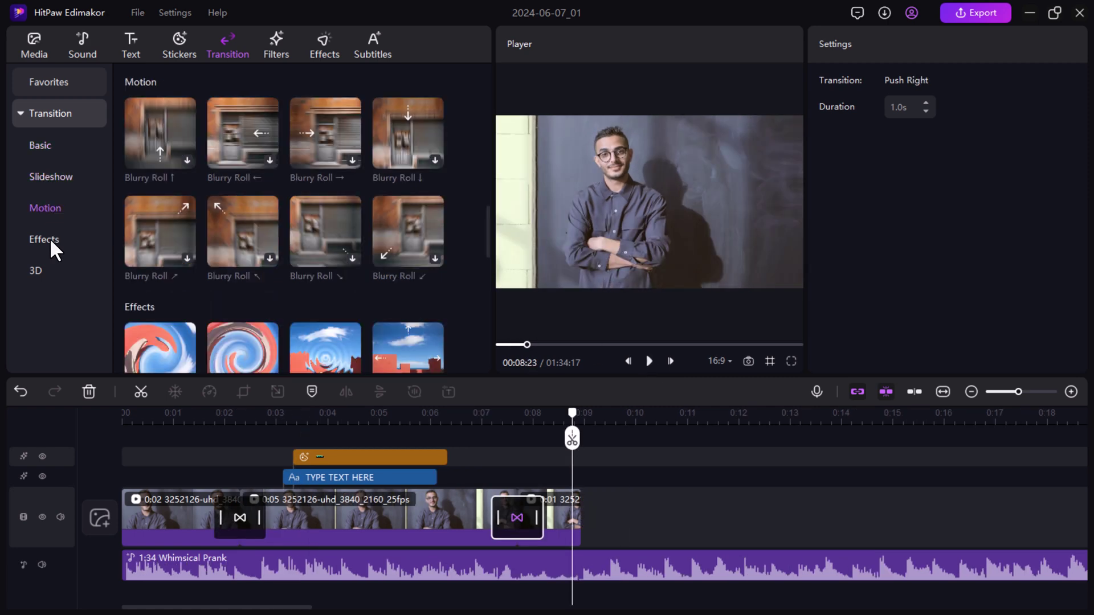
left_click(52, 242)
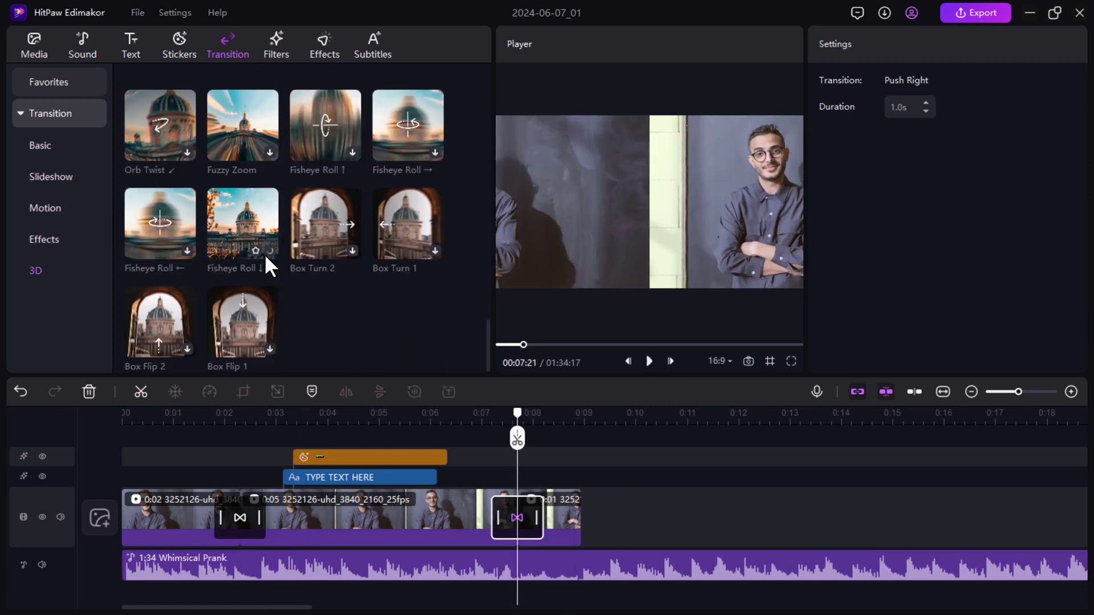
left_click(455, 436)
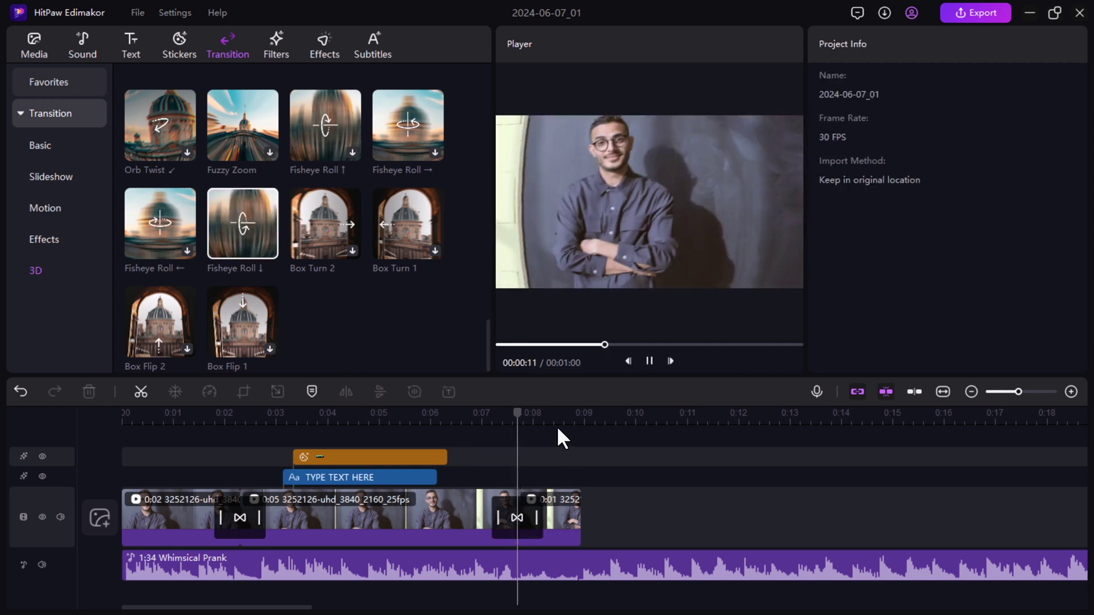
Preview around 0:07 and select the second transition, a 1.0s Fisheye Roll ↓
left_click(501, 414)
key("space")
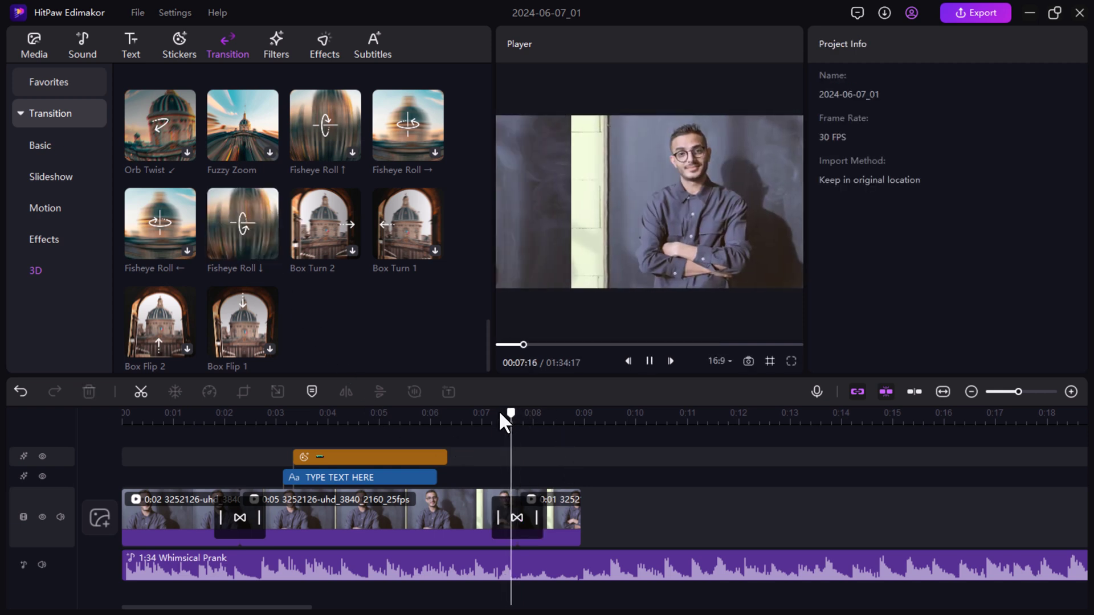
left_click(502, 414)
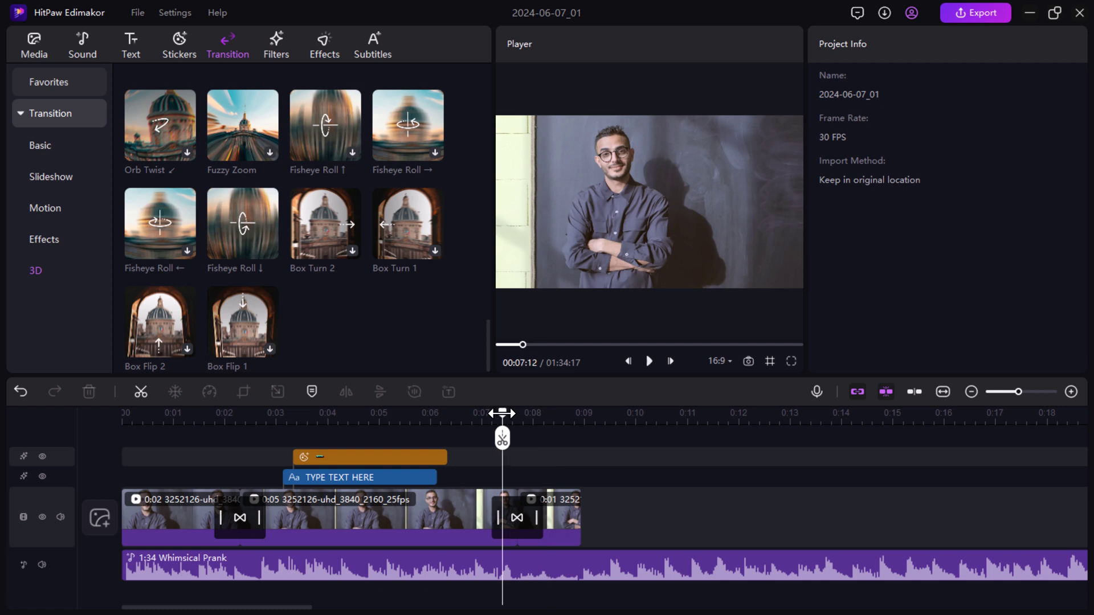
left_click(506, 415)
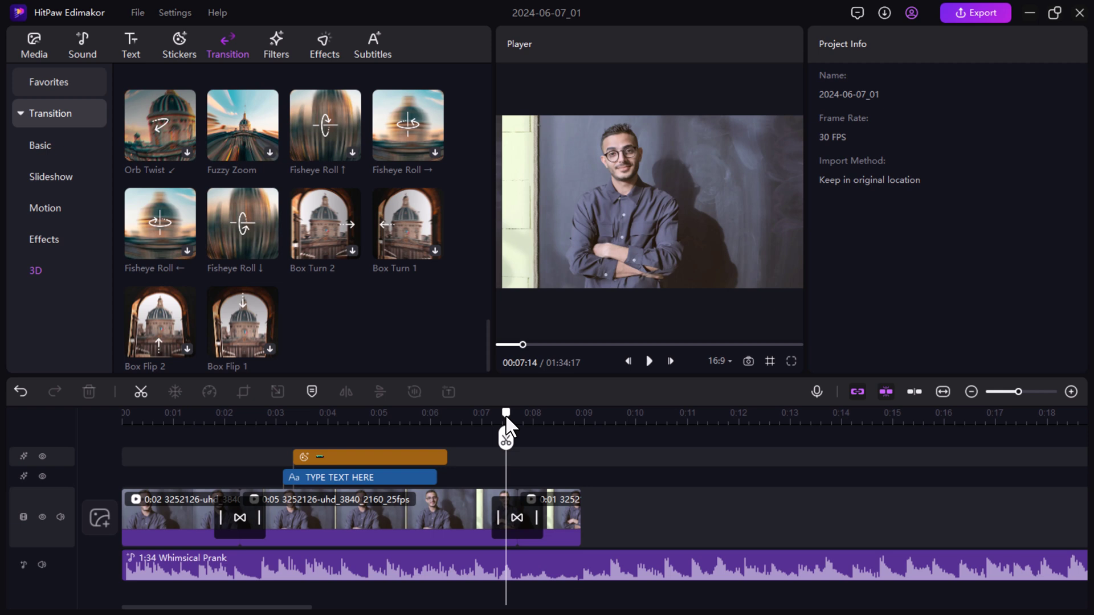
left_click(540, 517)
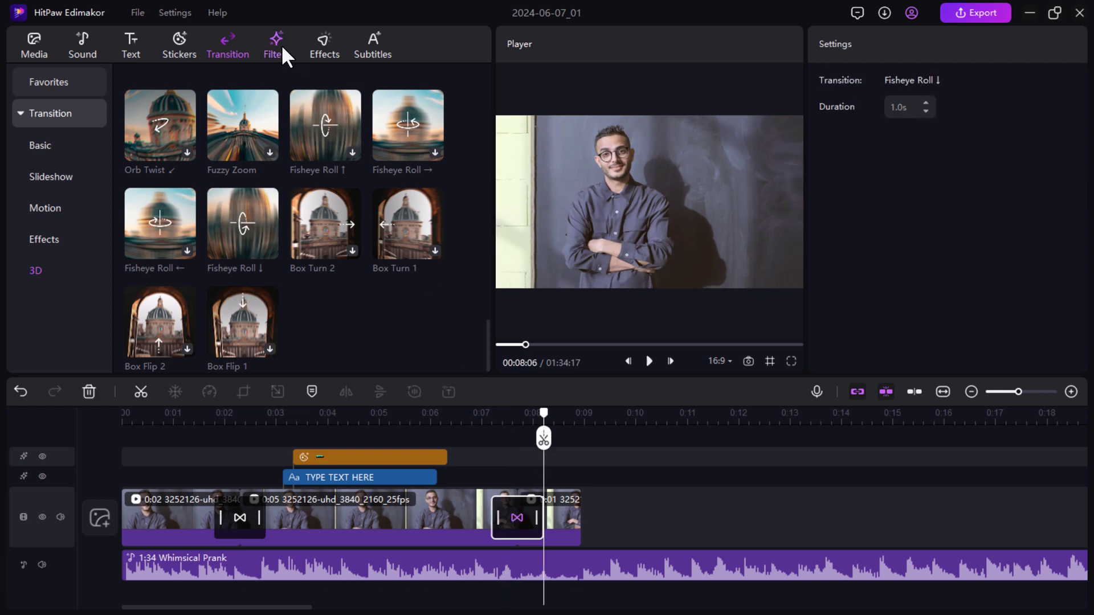
Download the Radiant_Purple filter and add it to the timeline
left_click(276, 45)
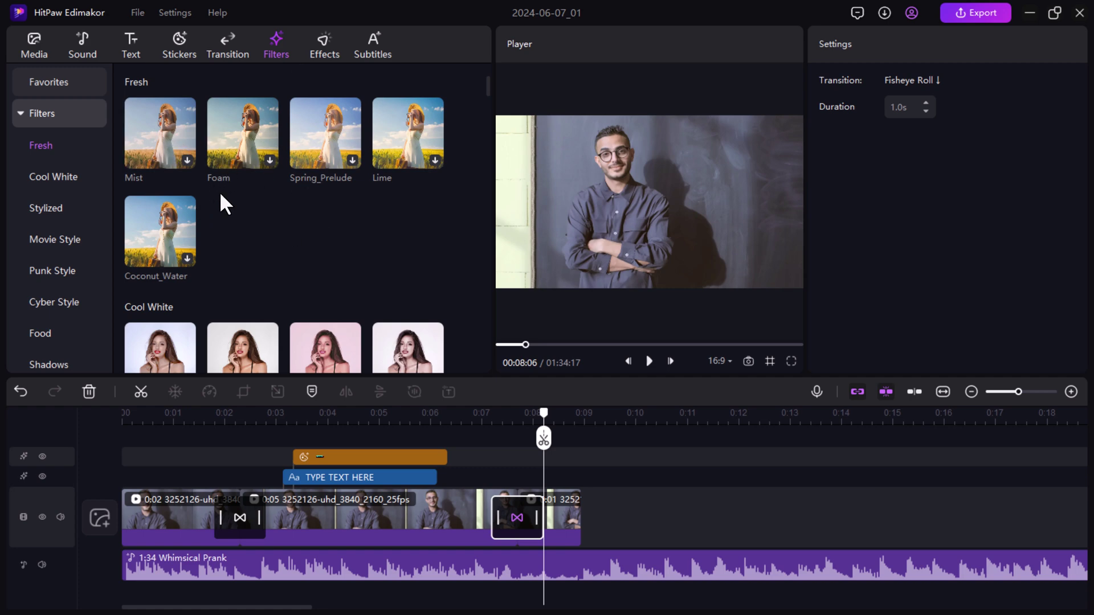
scroll(220, 192, "down", 3)
scroll(220, 191, "down", 9)
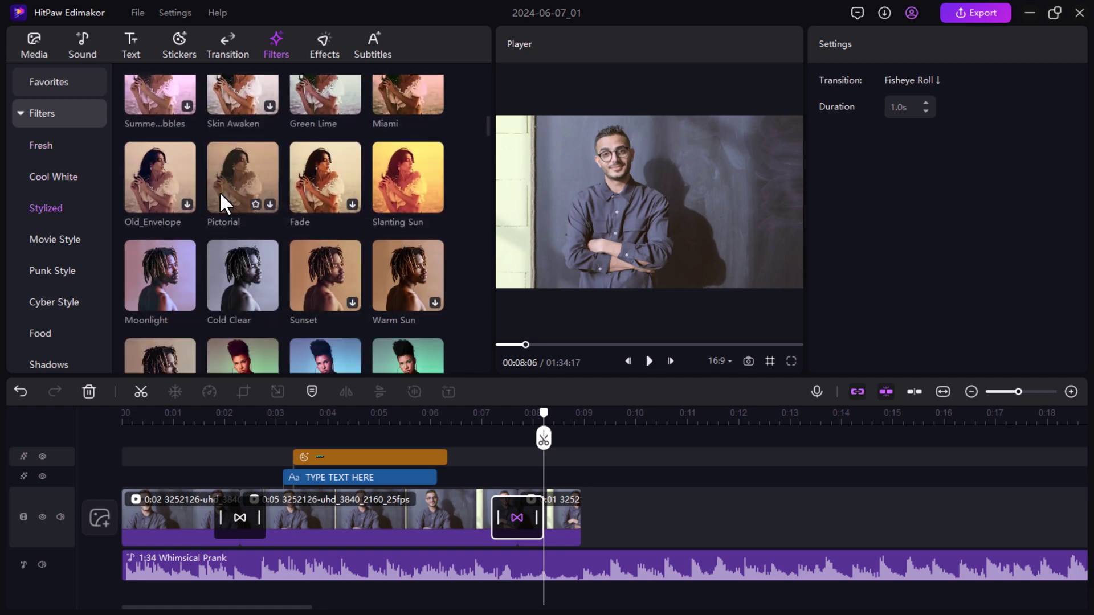
scroll(221, 194, "down", 5)
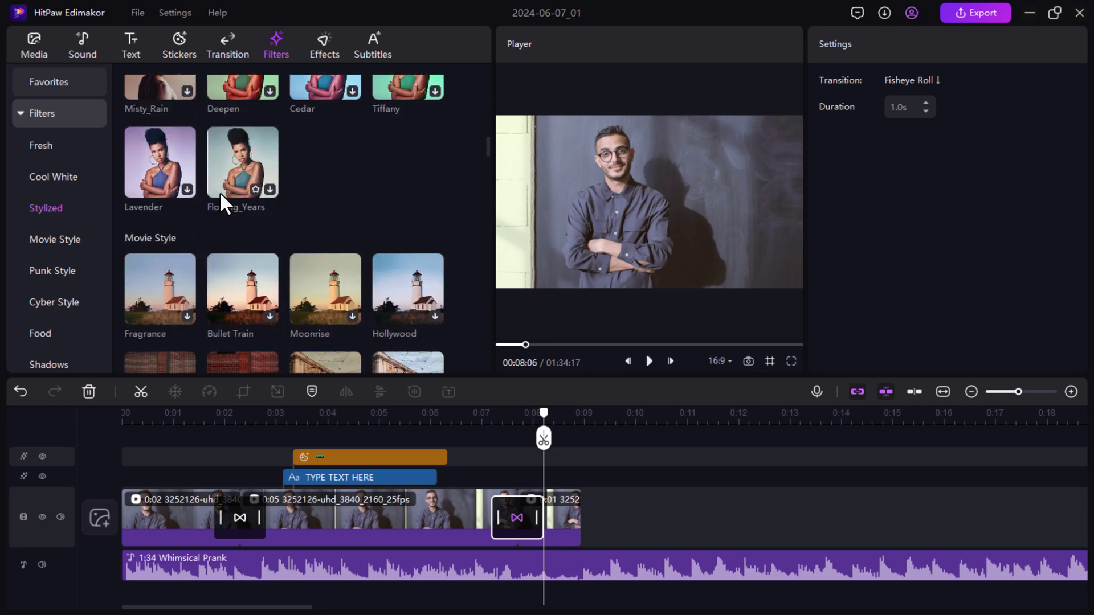
scroll(220, 191, "down", 8)
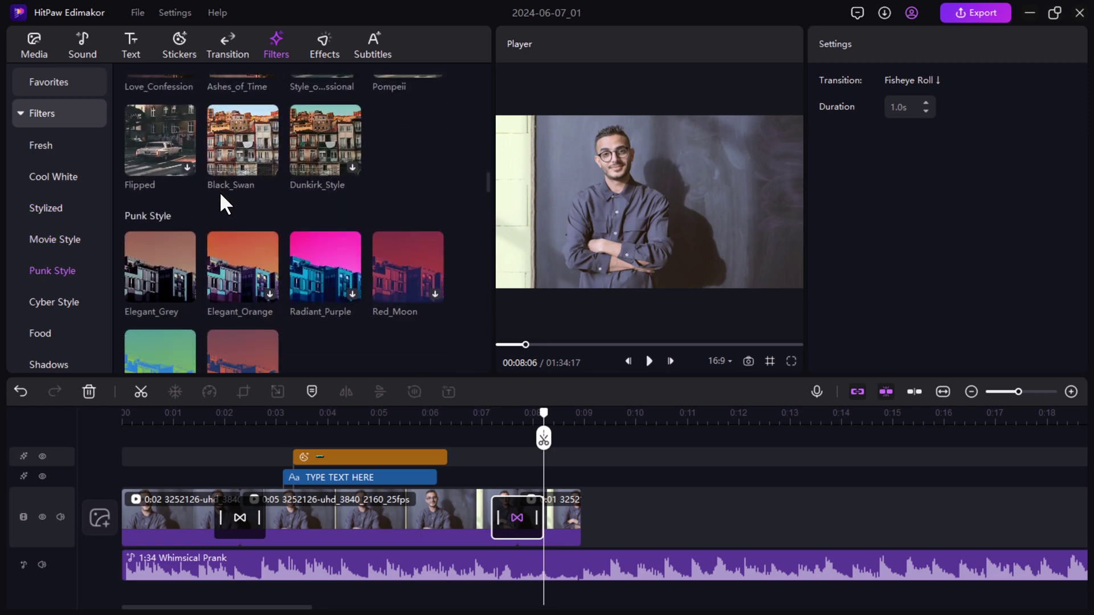
scroll(319, 191, "up", 3)
left_click(323, 185)
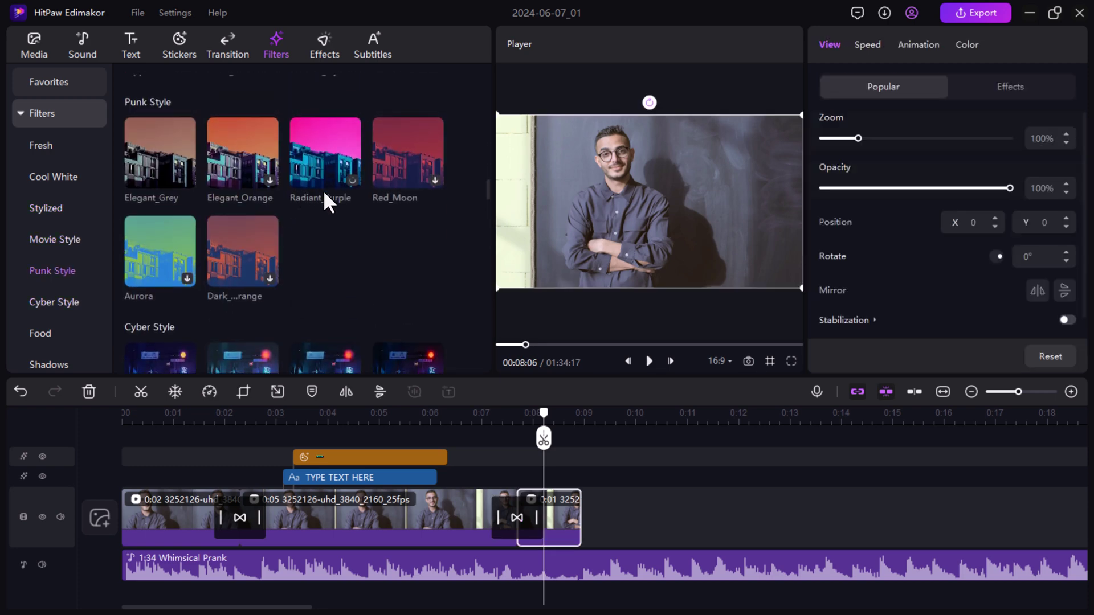
left_click(348, 182)
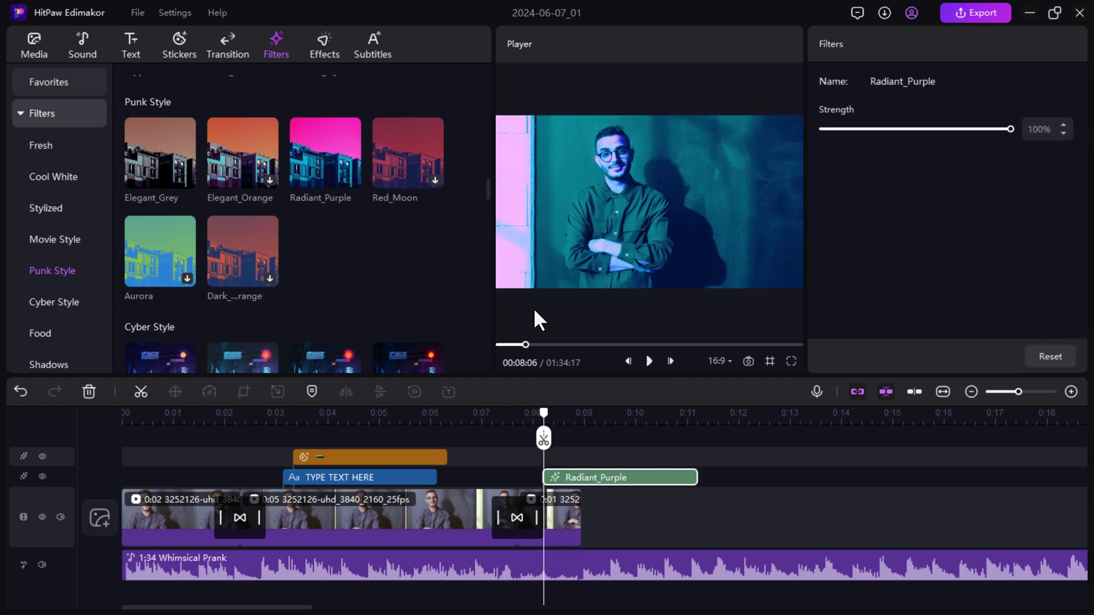
Add Green Lime, delete the Radiant_Purple clip, and move Green Lime down one track
scroll(266, 265, "up", 5)
scroll(357, 183, "down", 1)
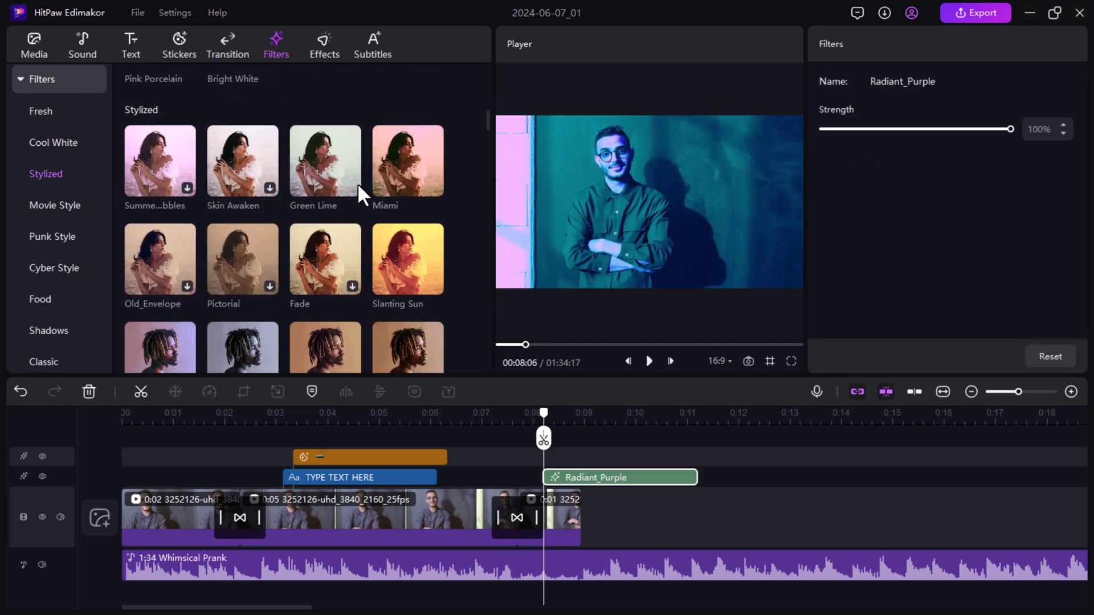
left_click(352, 188)
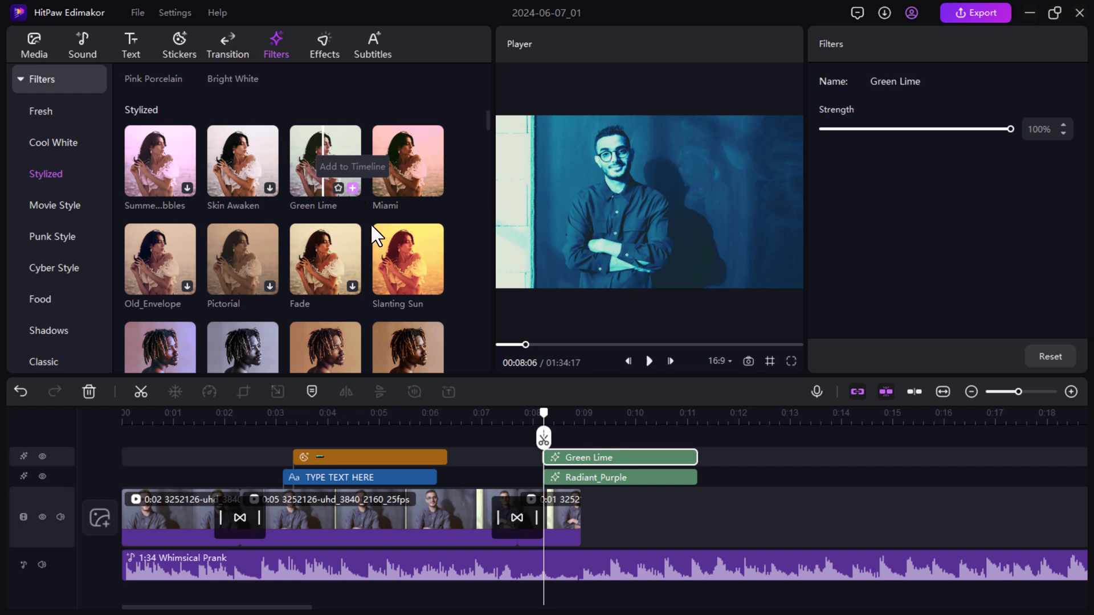
left_click(626, 479)
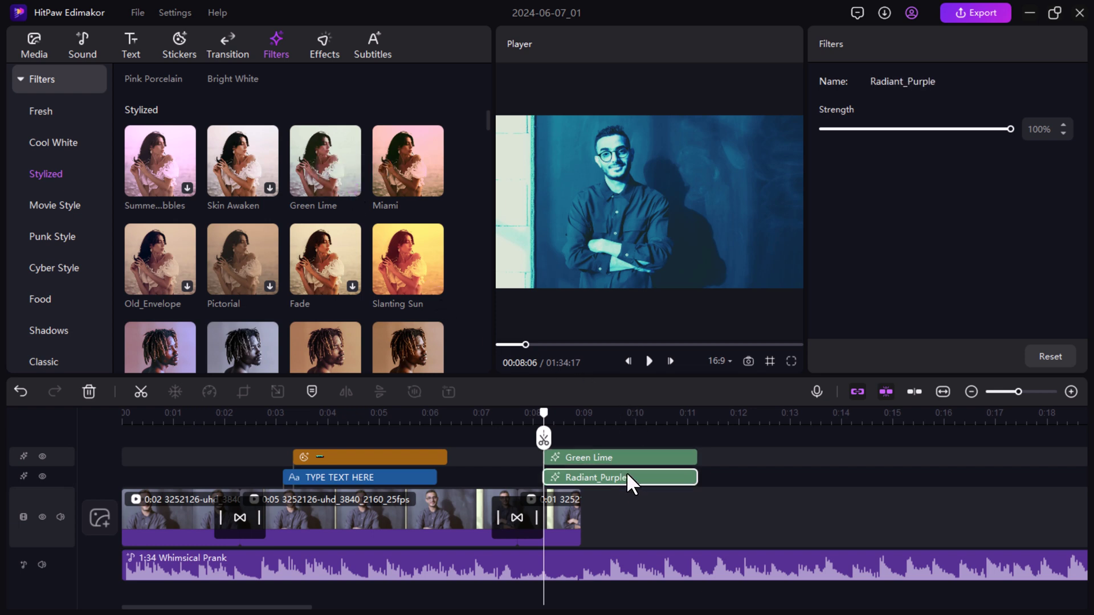
key("Delete")
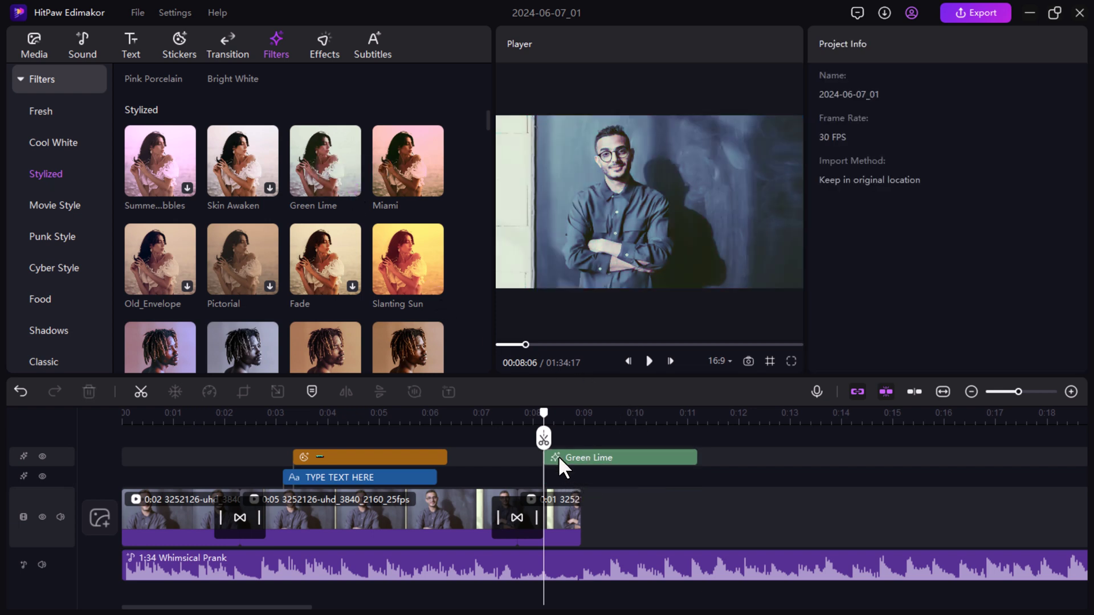
left_click_drag(559, 456, 557, 472)
left_click(529, 422)
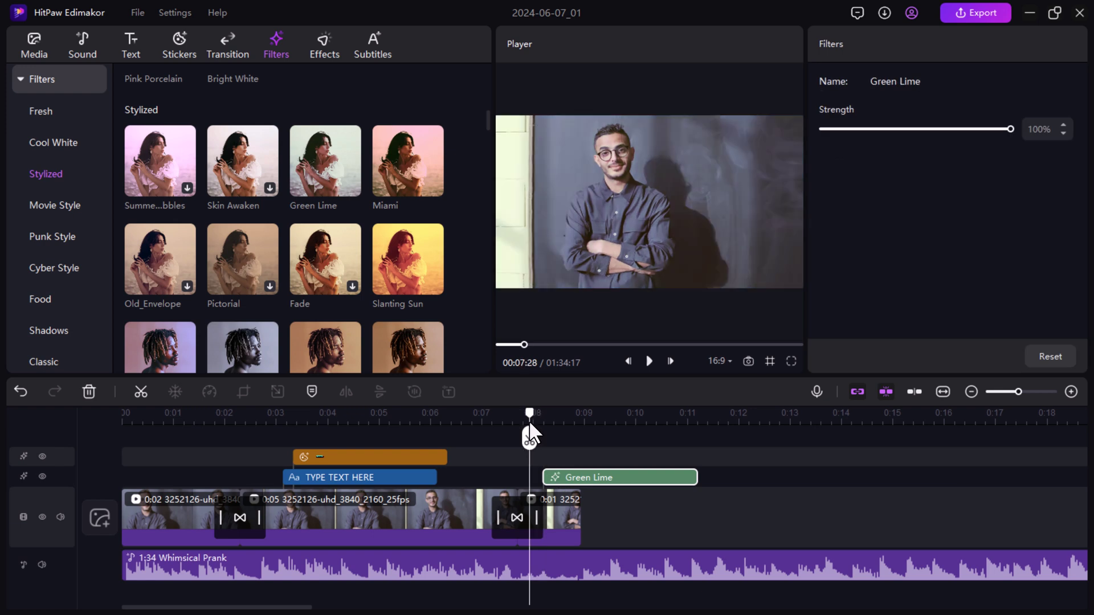
left_click(312, 53)
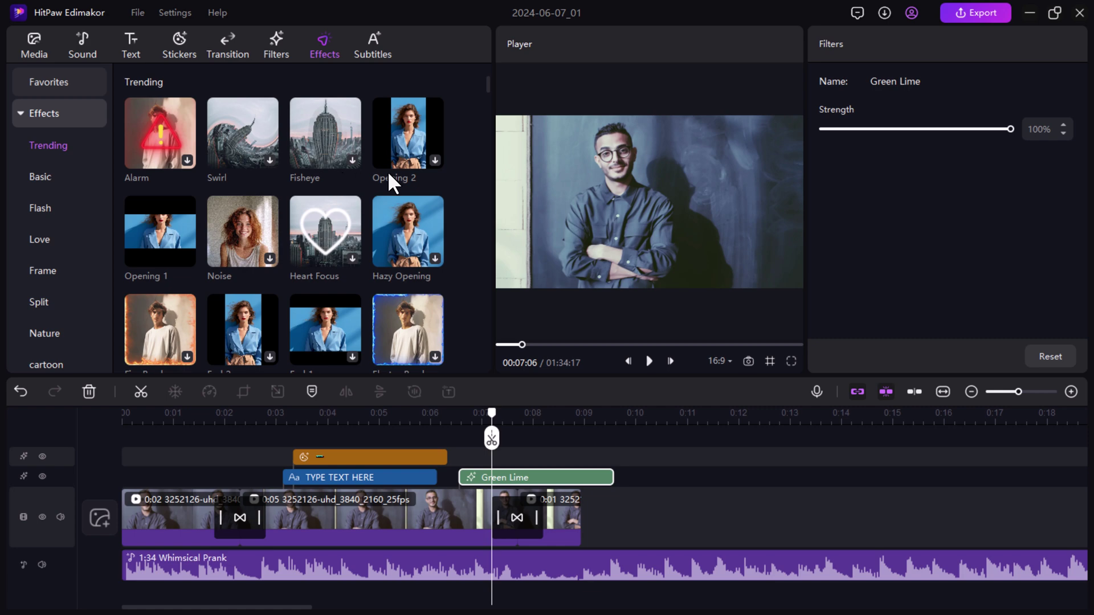
scroll(190, 247, "down", 10)
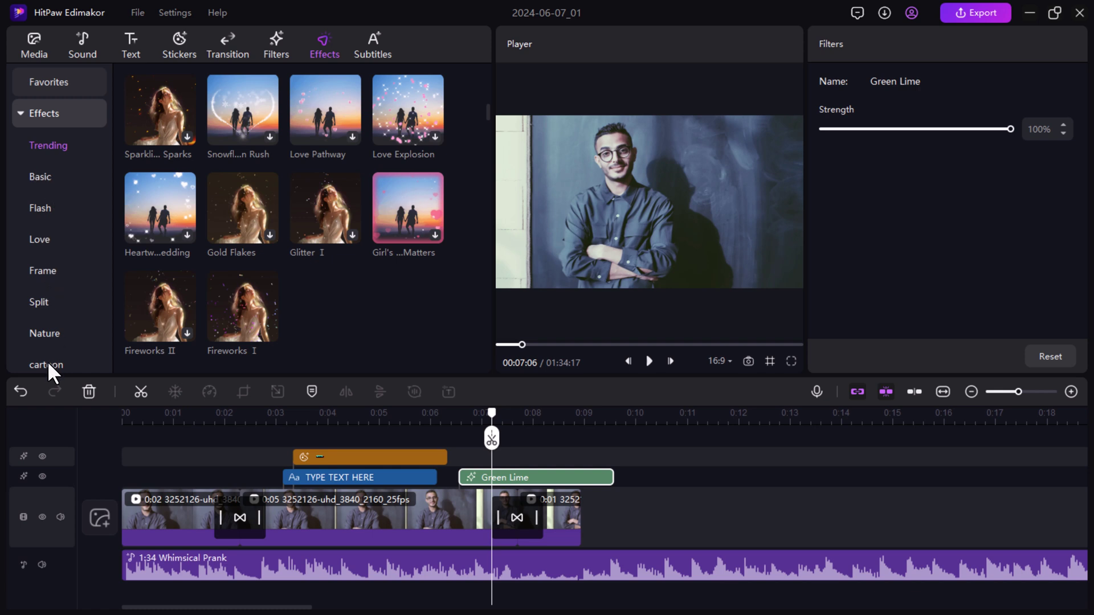
scroll(45, 341, "down", 1)
scroll(44, 324, "up", 1)
scroll(129, 171, "up", 10)
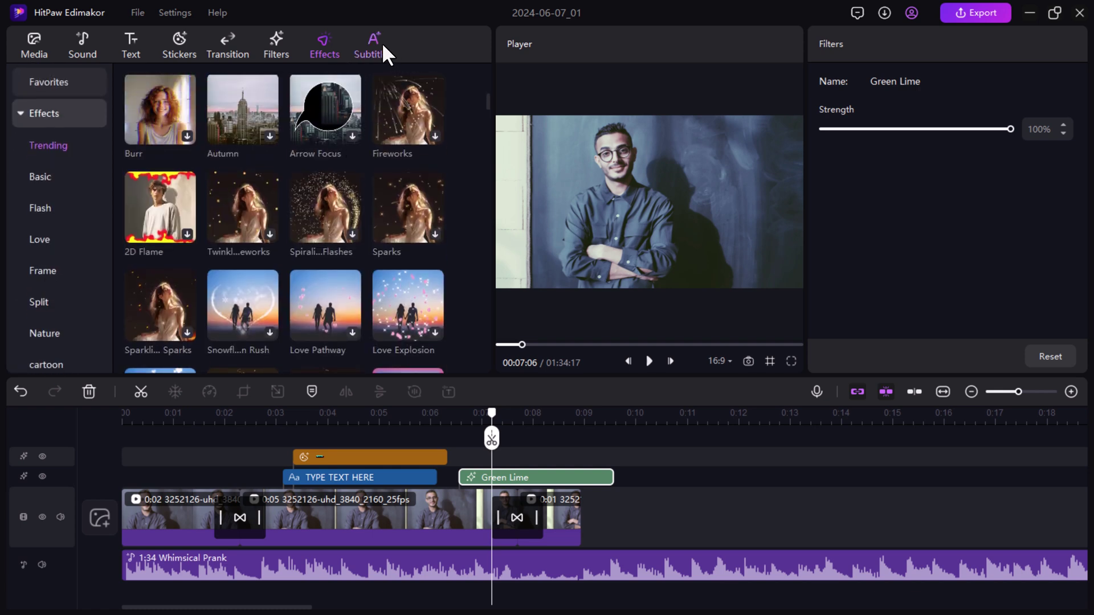
Run Auto Subtitling on the selected clip, which finds no speech, then return to Media
left_click(383, 48)
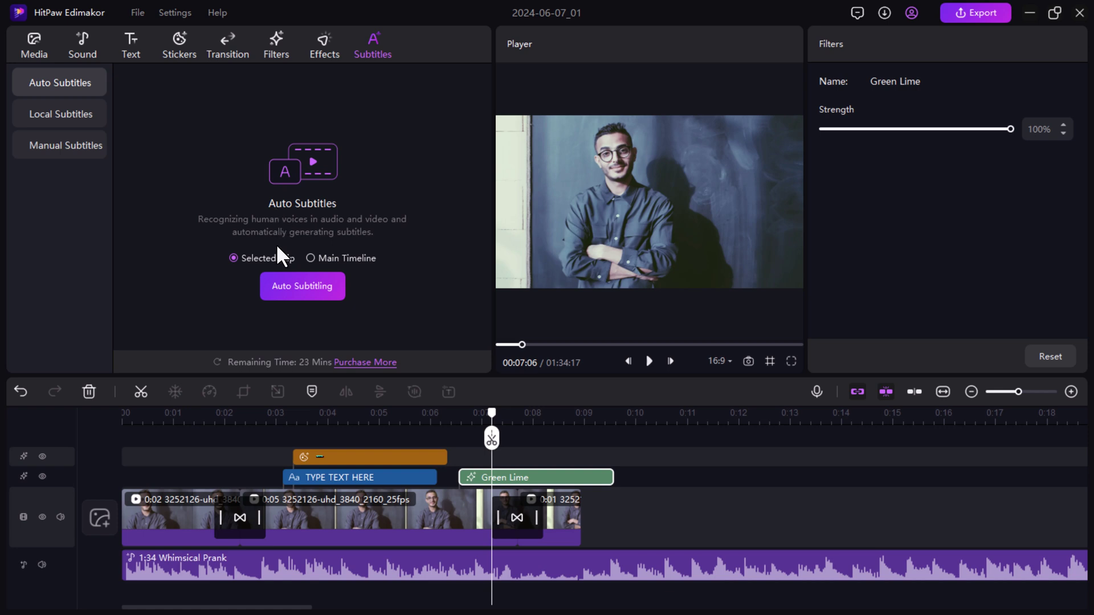
left_click(306, 258)
left_click(252, 244)
left_click(300, 289)
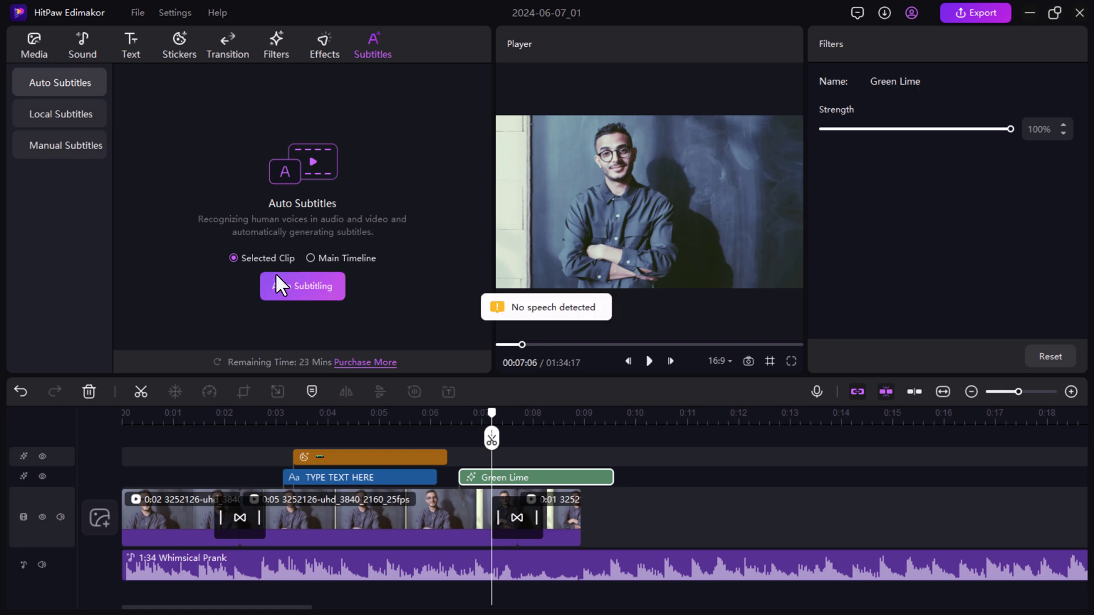
left_click(39, 40)
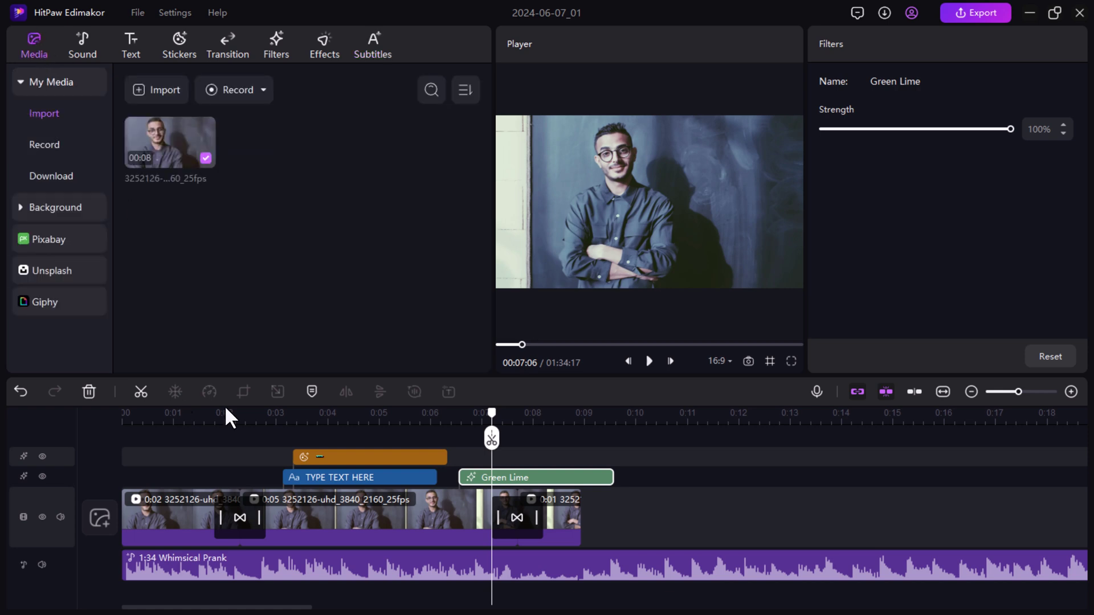
Set the playhead near 0:01 and scroll through the Animated and Solid Colors backgrounds
left_click(178, 421)
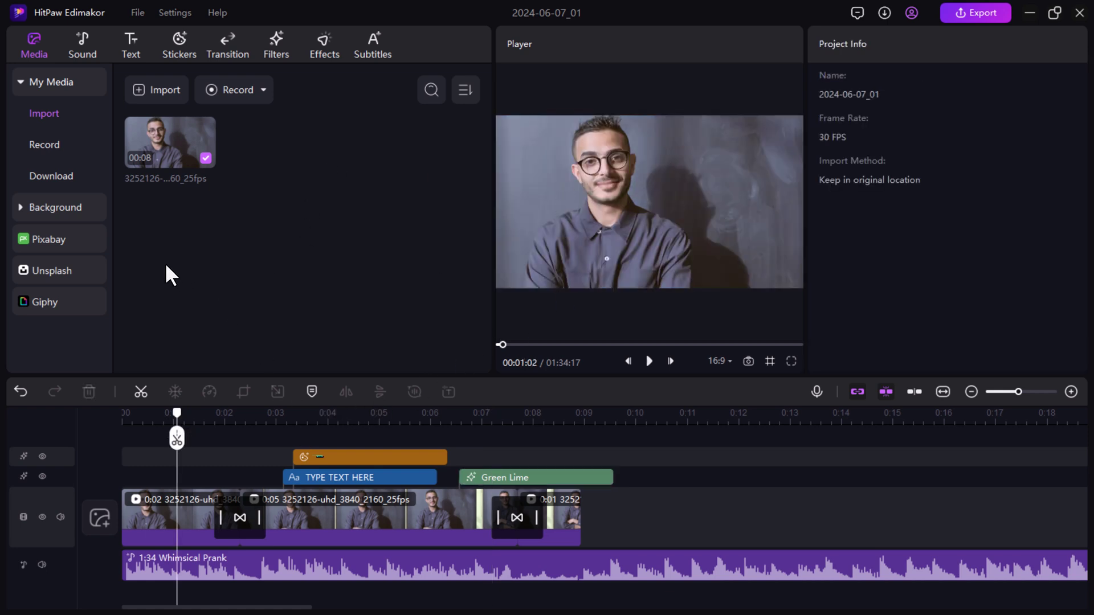
left_click(48, 210)
scroll(220, 209, "down", 15)
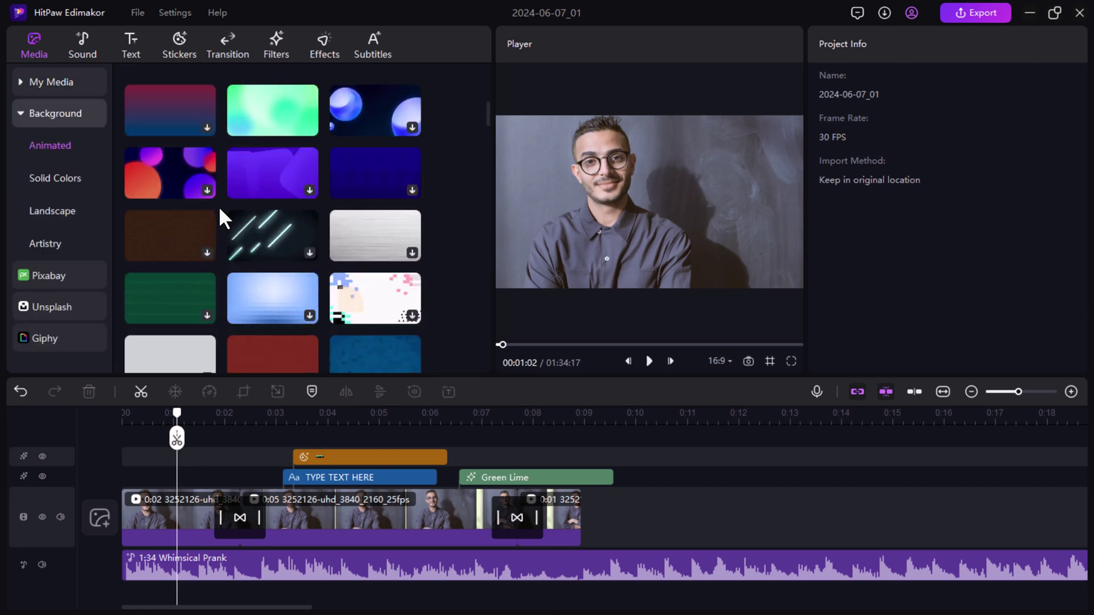
scroll(220, 209, "down", 5)
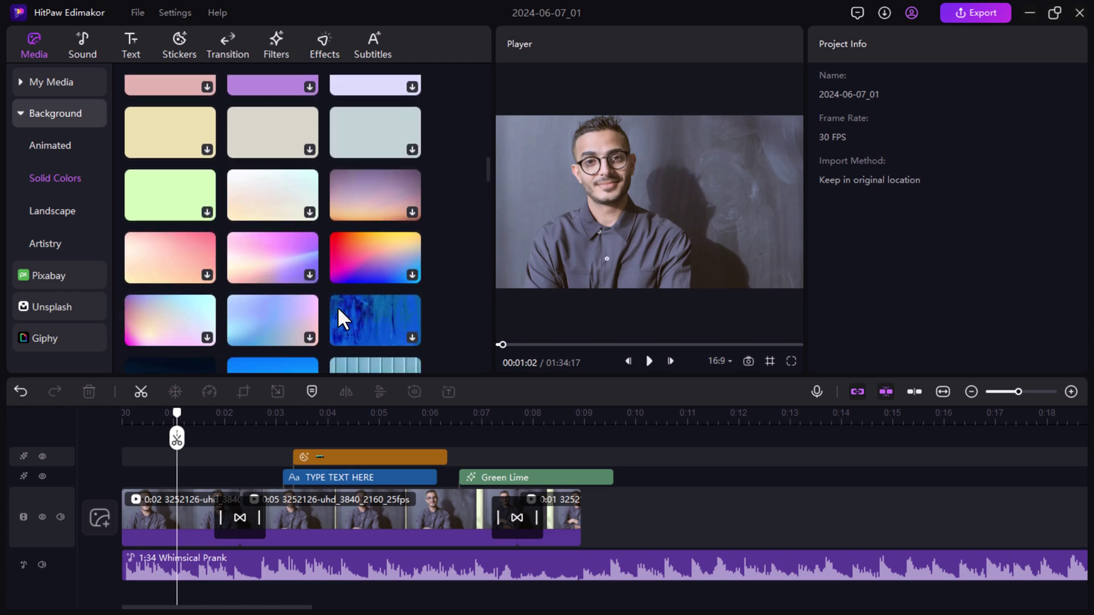
scroll(337, 306, "up", 20)
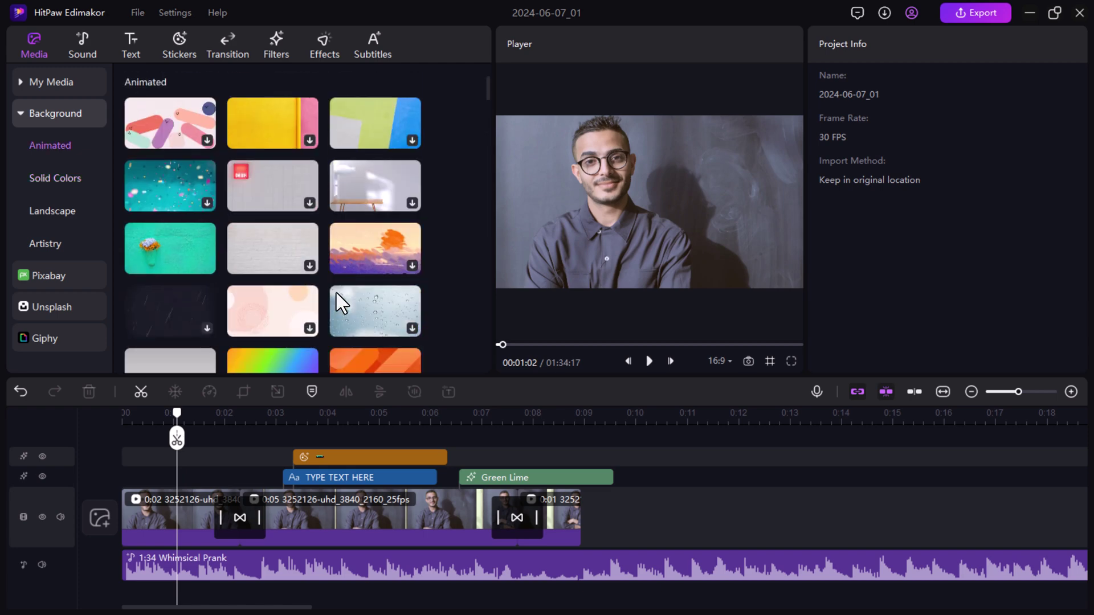
scroll(217, 206, "down", 10)
scroll(218, 206, "down", 10)
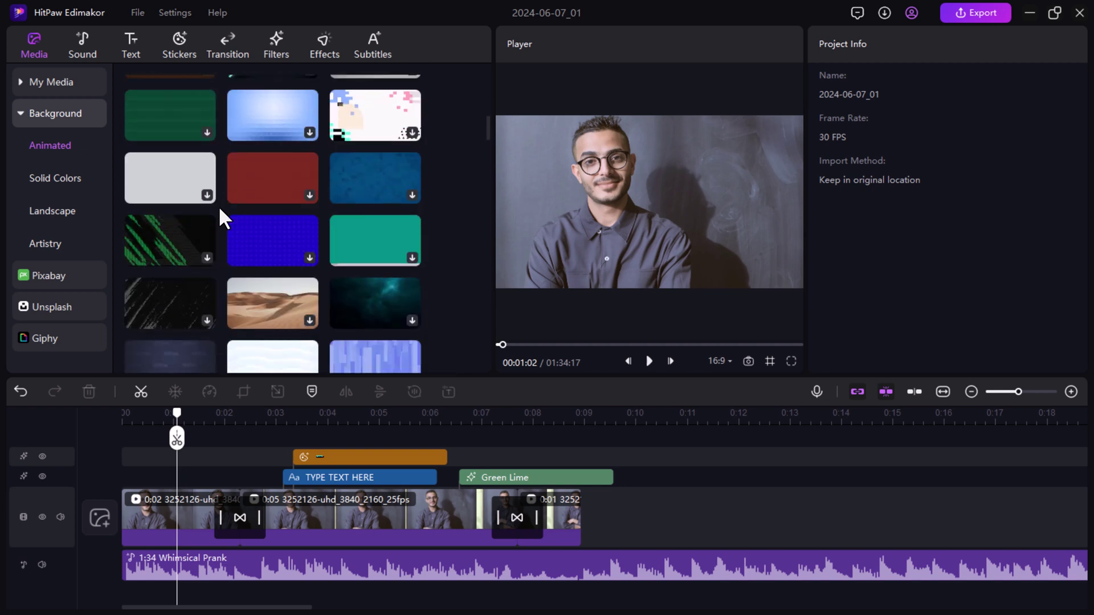
scroll(218, 206, "down", 4)
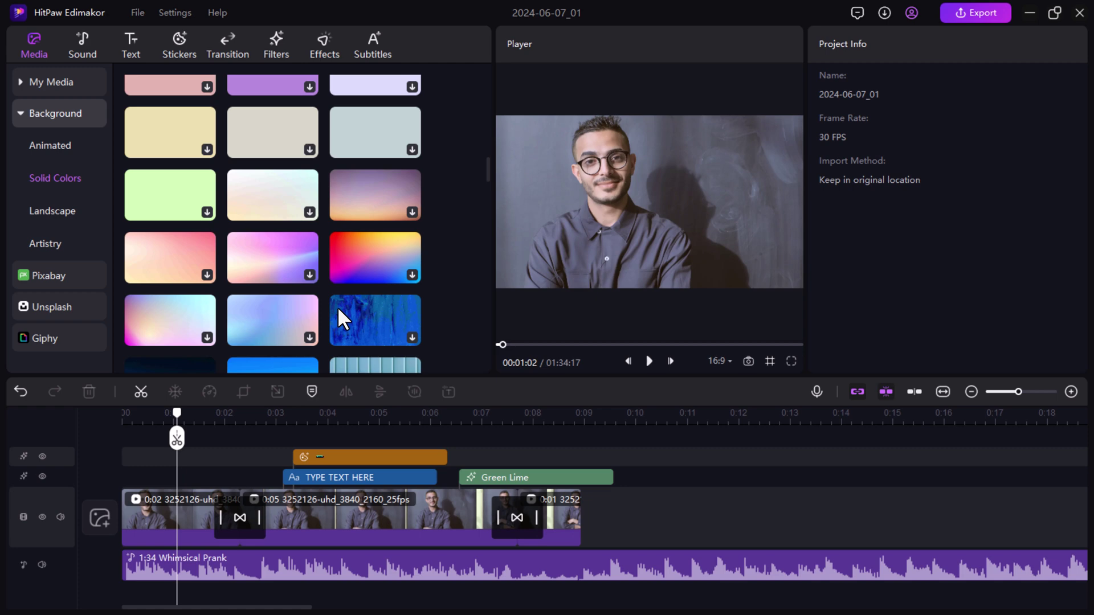
scroll(337, 306, "up", 12)
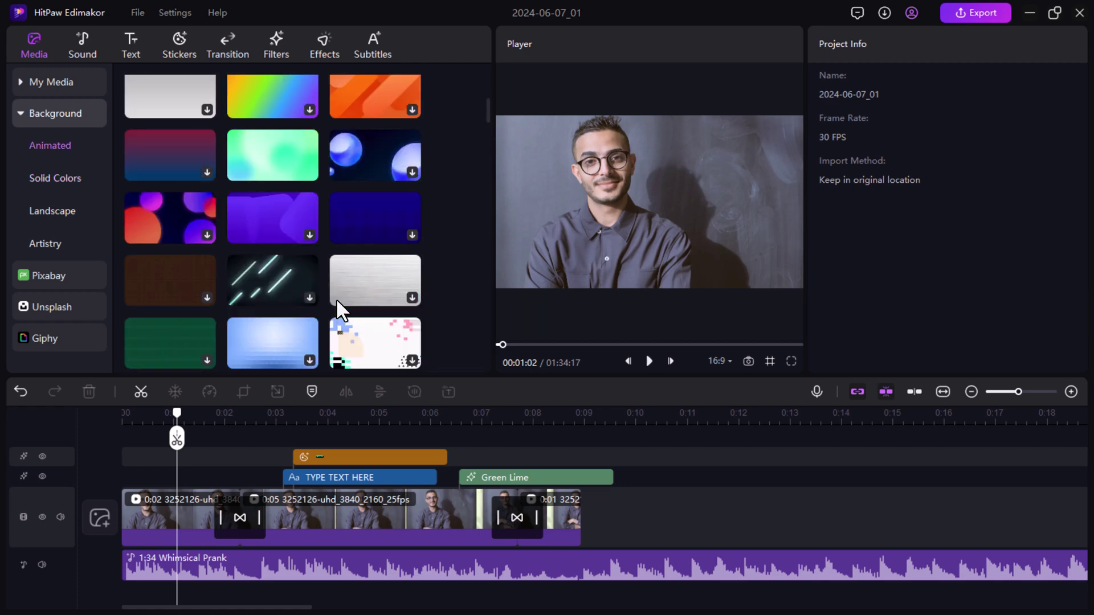
scroll(340, 308, "down", 2)
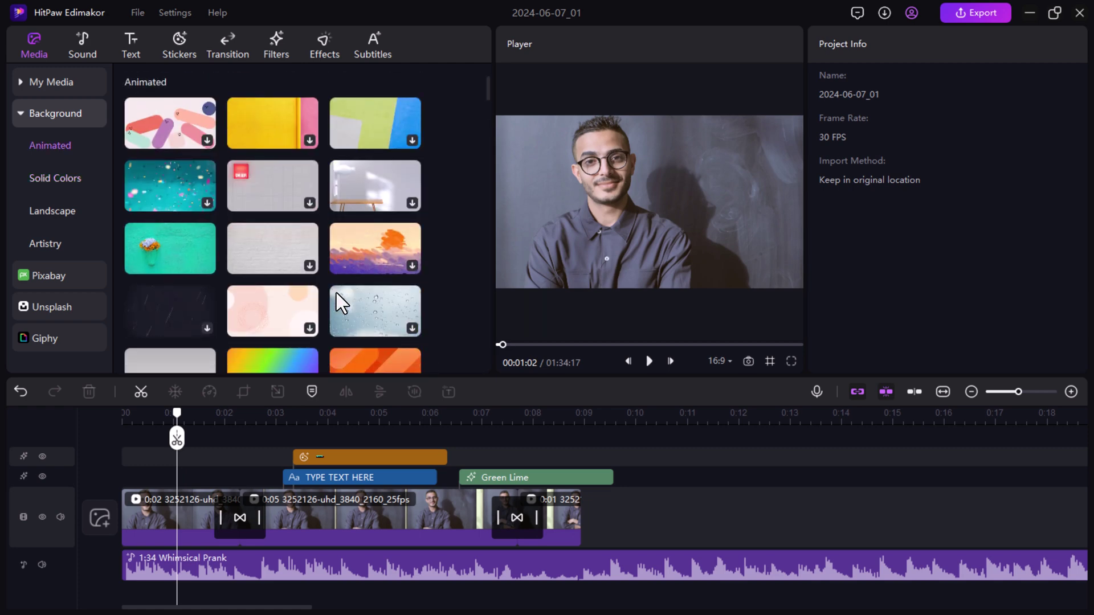